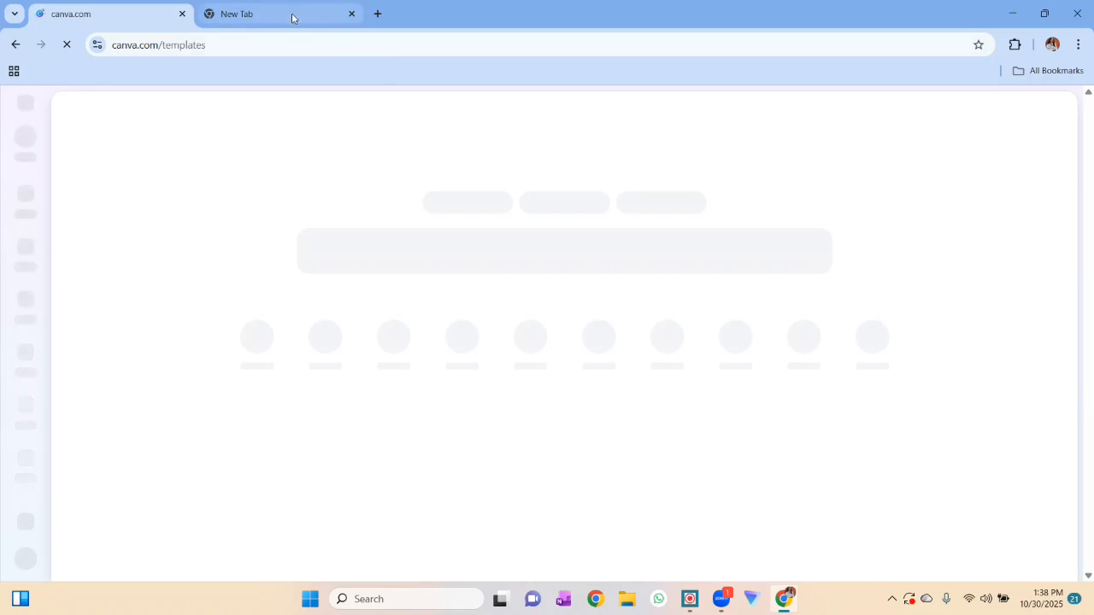
# - Search Google for "zoom background" in the new browser tab and show the image results
pyautogui.click(291, 14)
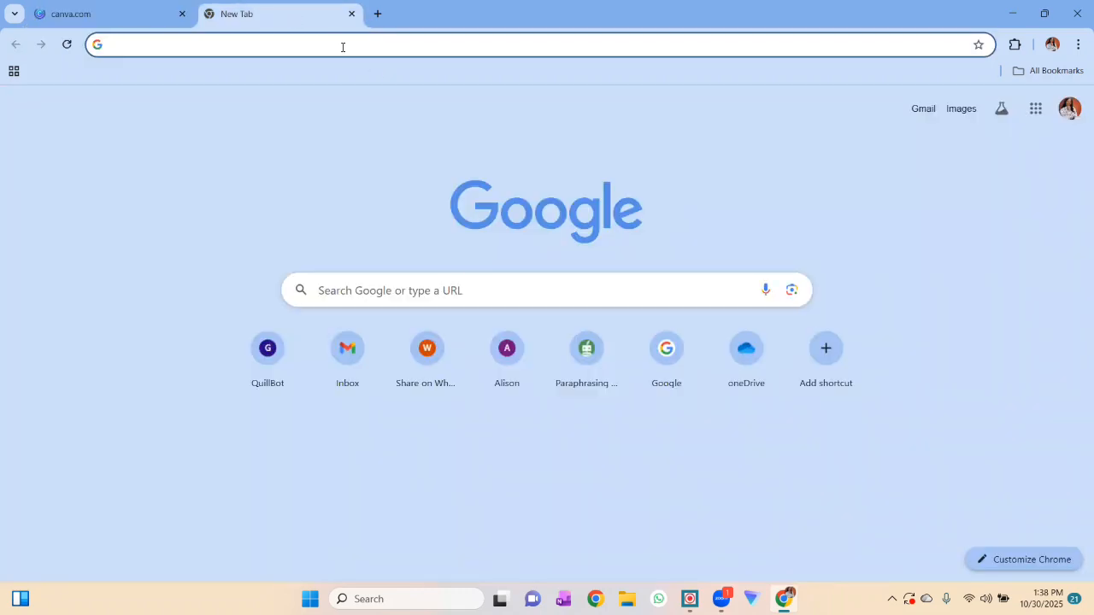
pyautogui.write('z')
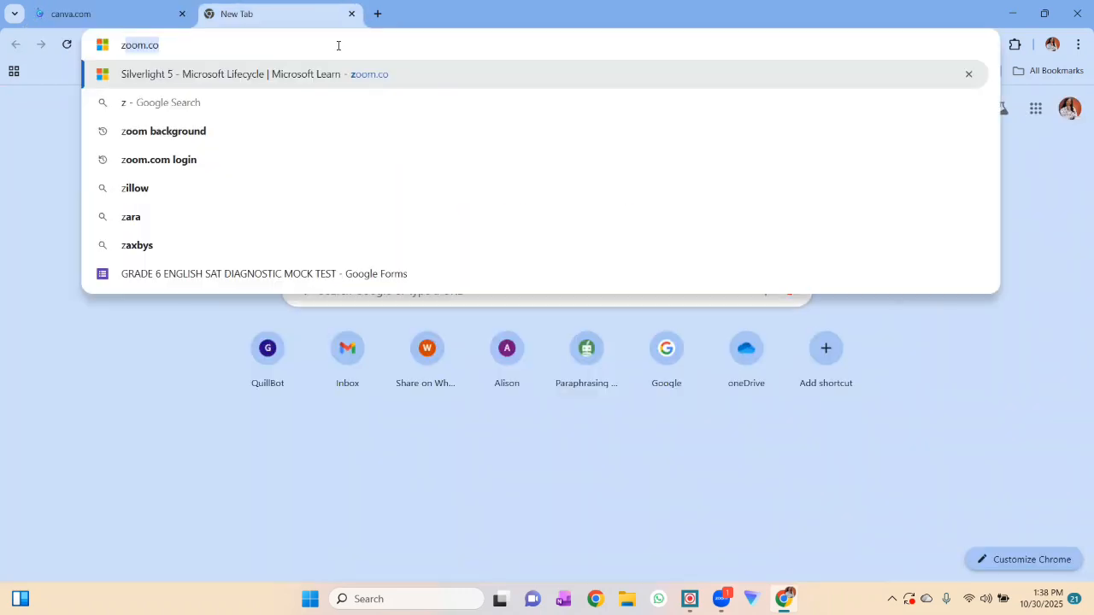
pyautogui.write('oom bac')
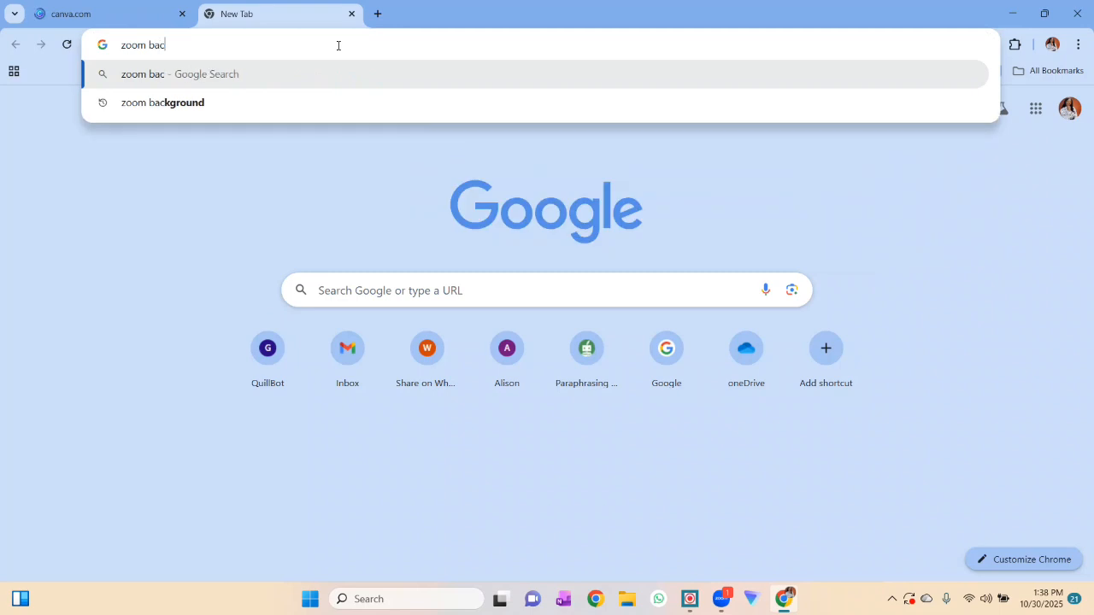
pyautogui.write('kgr')
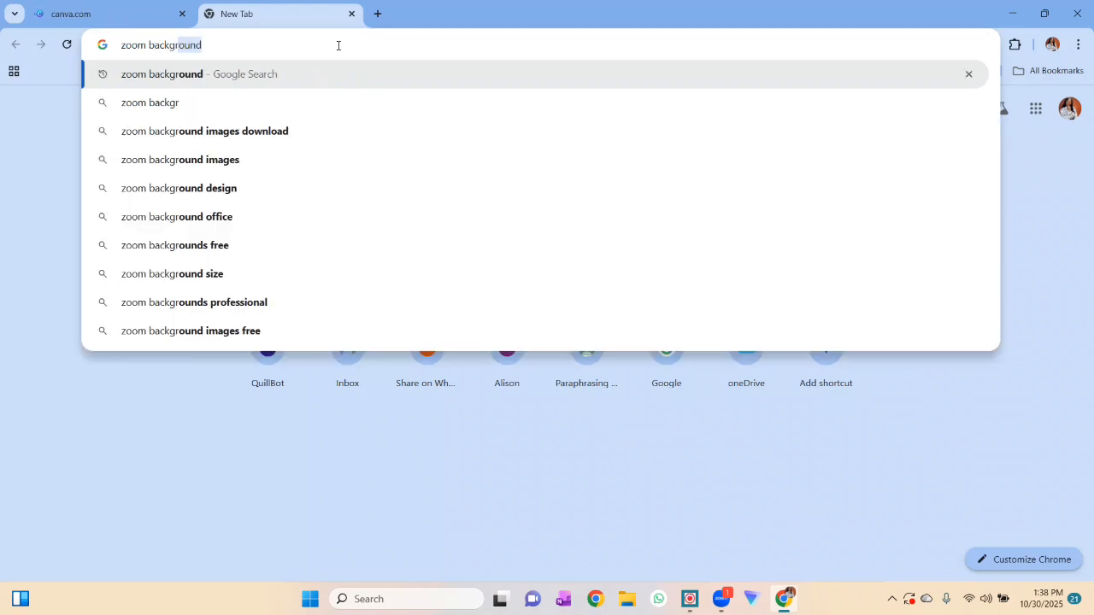
pyautogui.press('Return')
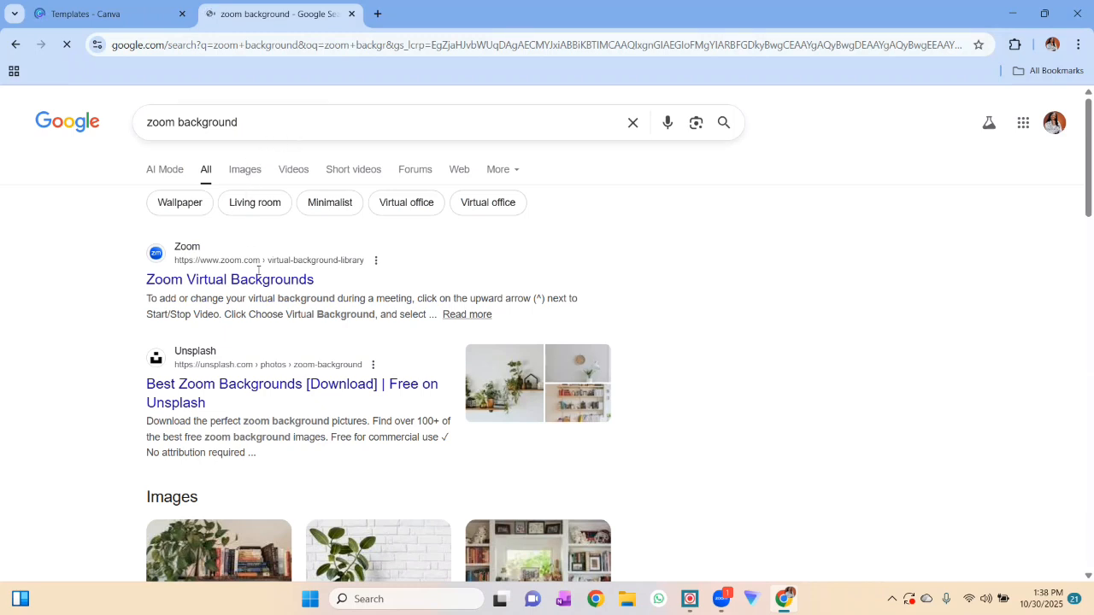
pyautogui.click(244, 170)
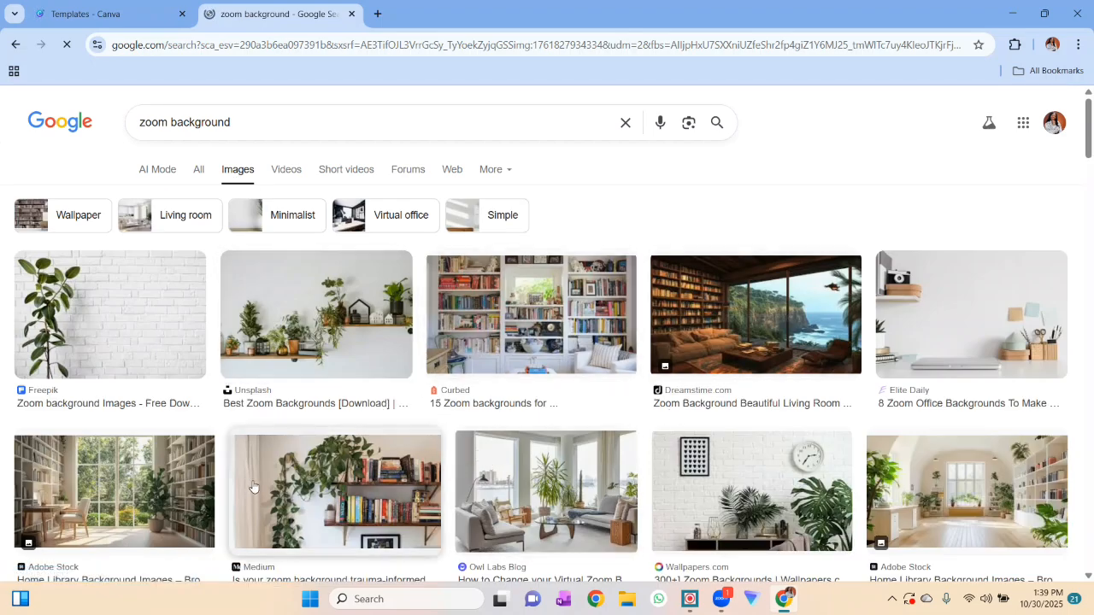
# - Save the Unsplash image of a potted palm against a plain pale green wall to Downloads as "Zoom backgr"
pyautogui.scroll(-3, 646, 342)
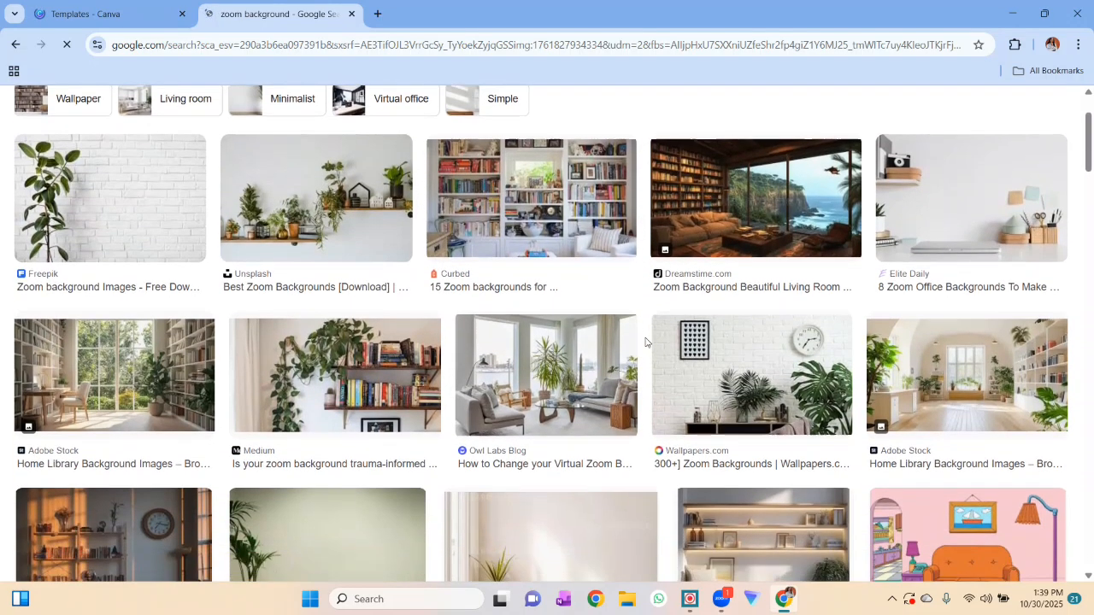
pyautogui.scroll(-3, 645, 342)
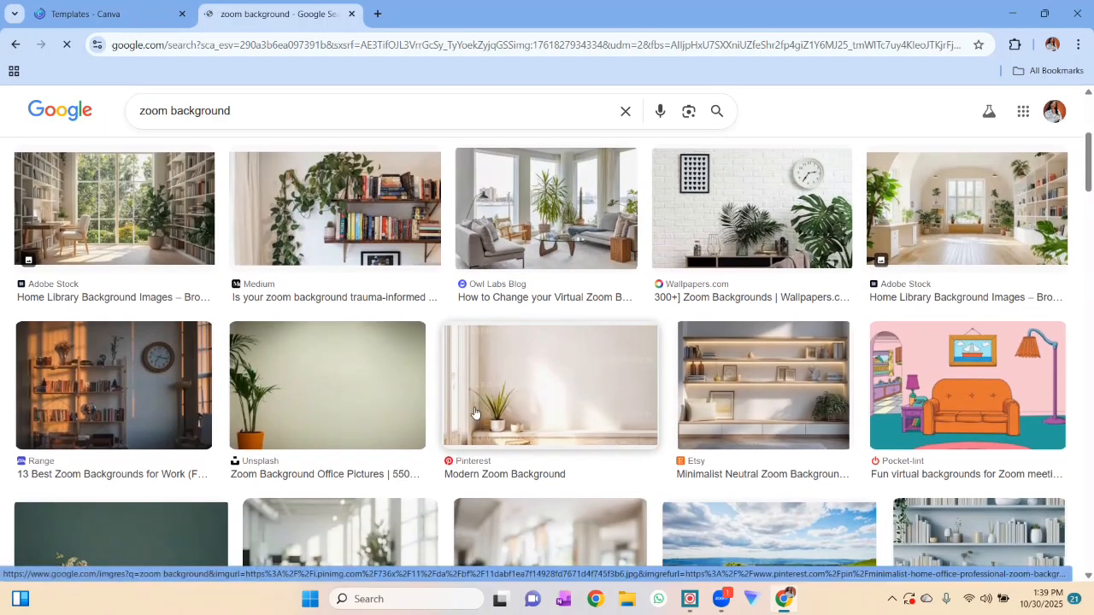
pyautogui.scroll(-2, 414, 406)
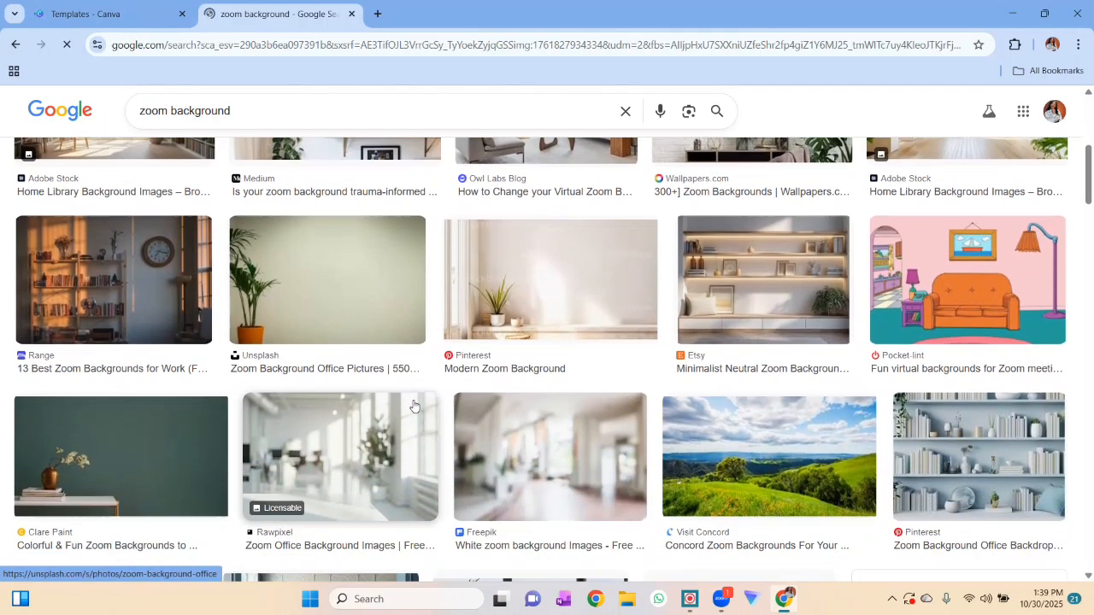
pyautogui.rightClick(385, 283)
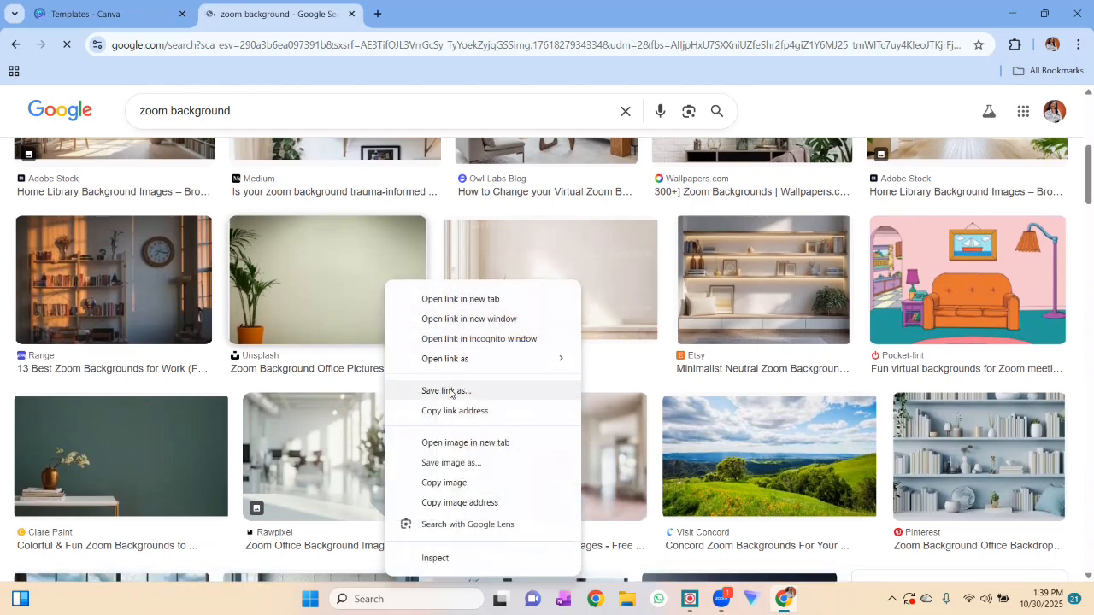
pyautogui.click(451, 463)
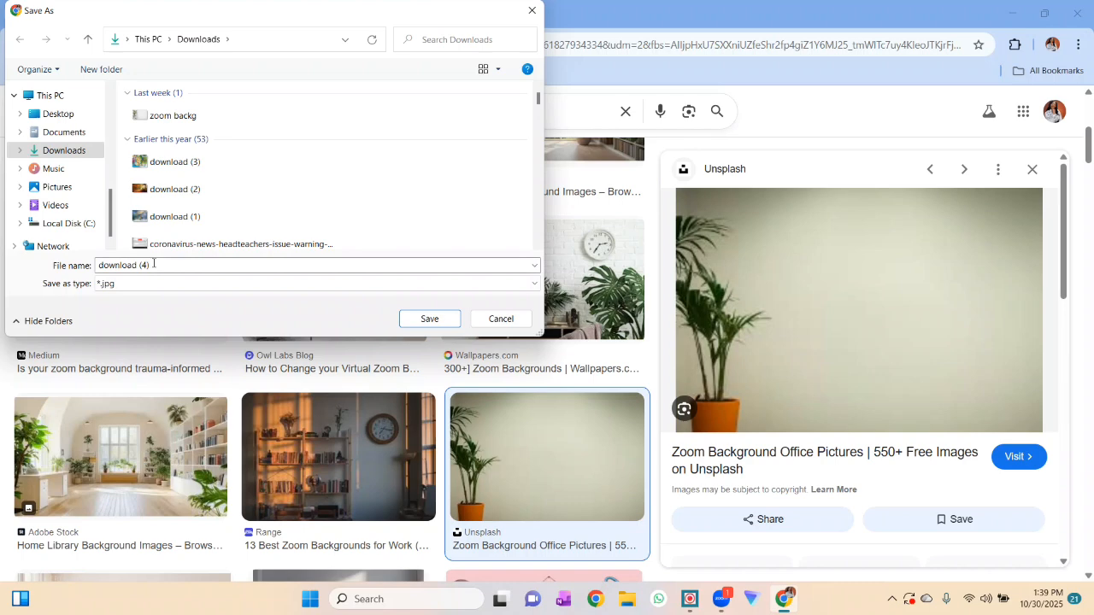
pyautogui.write('oom ')
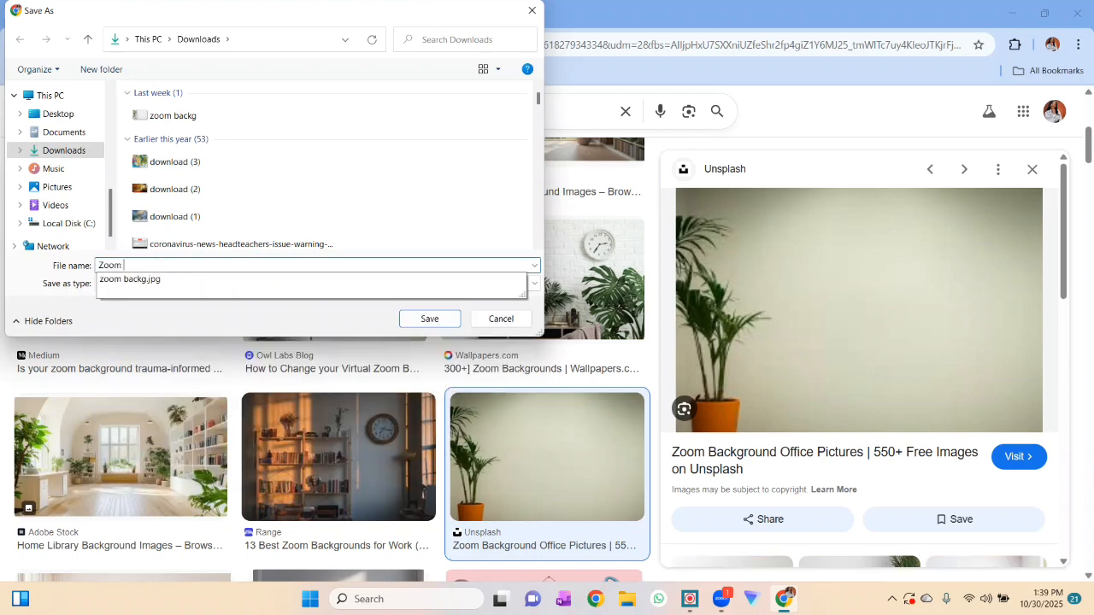
pyautogui.write('backgr')
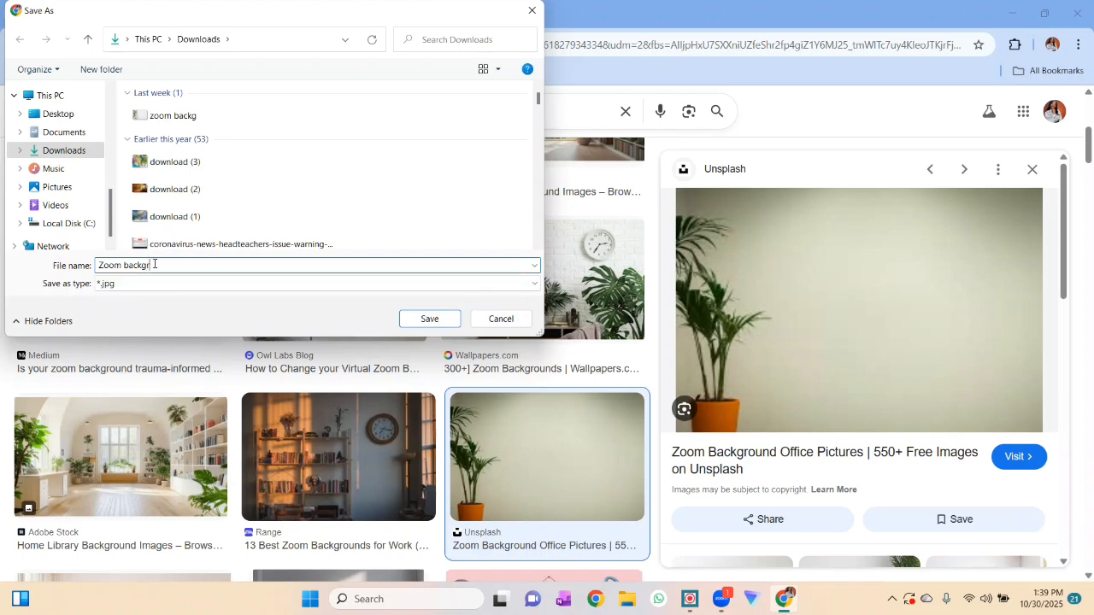
pyautogui.click(430, 319)
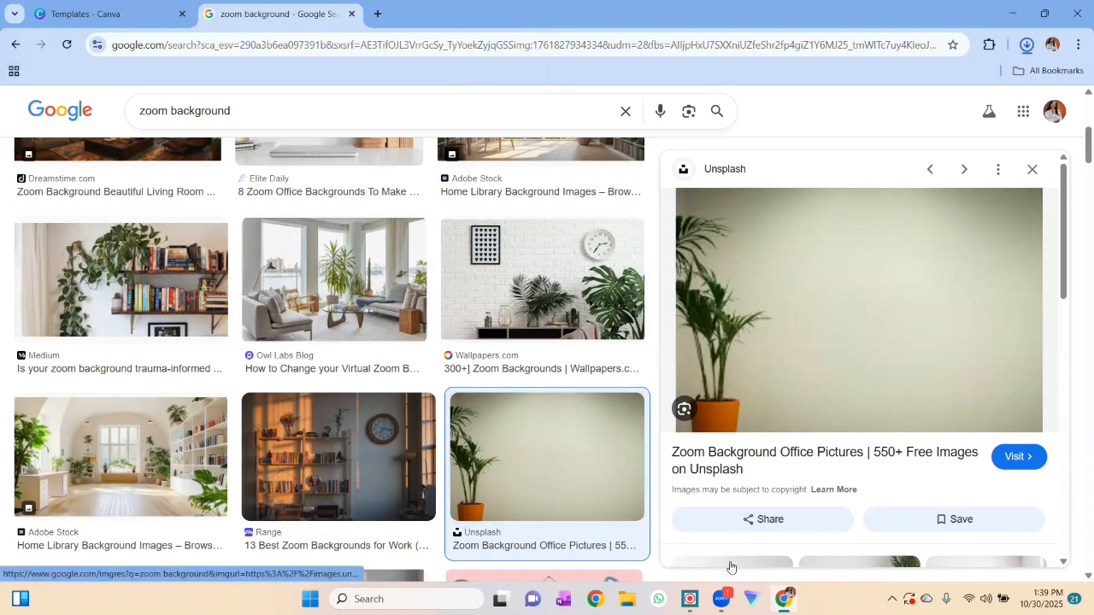
# - Switch to the Zoom meeting and add the "Zoom backgr" image from Downloads as the virtual background
pyautogui.click(721, 598)
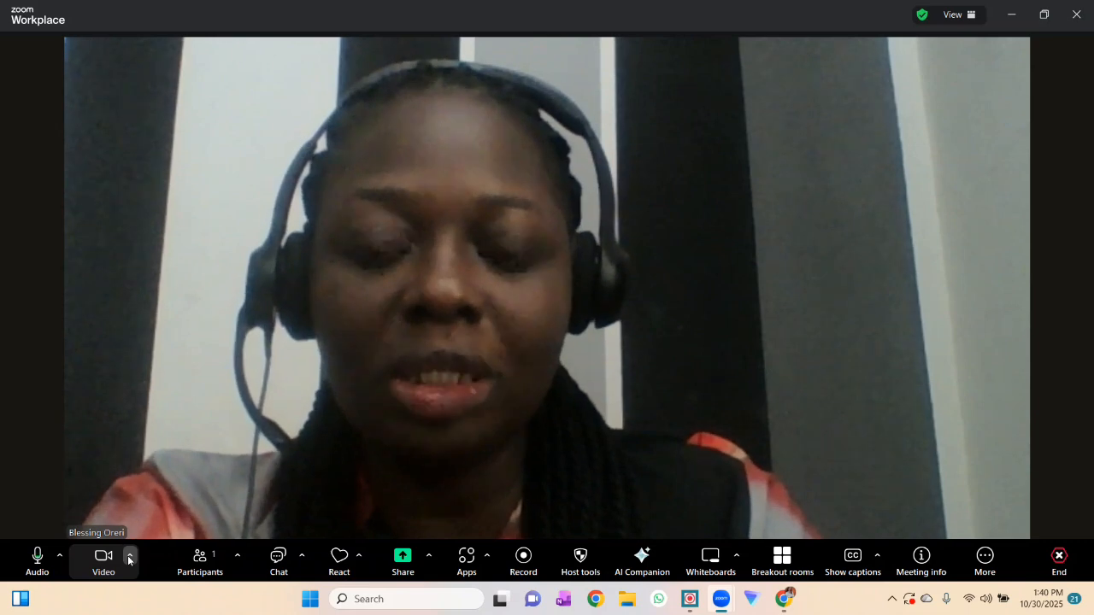
pyautogui.click(129, 560)
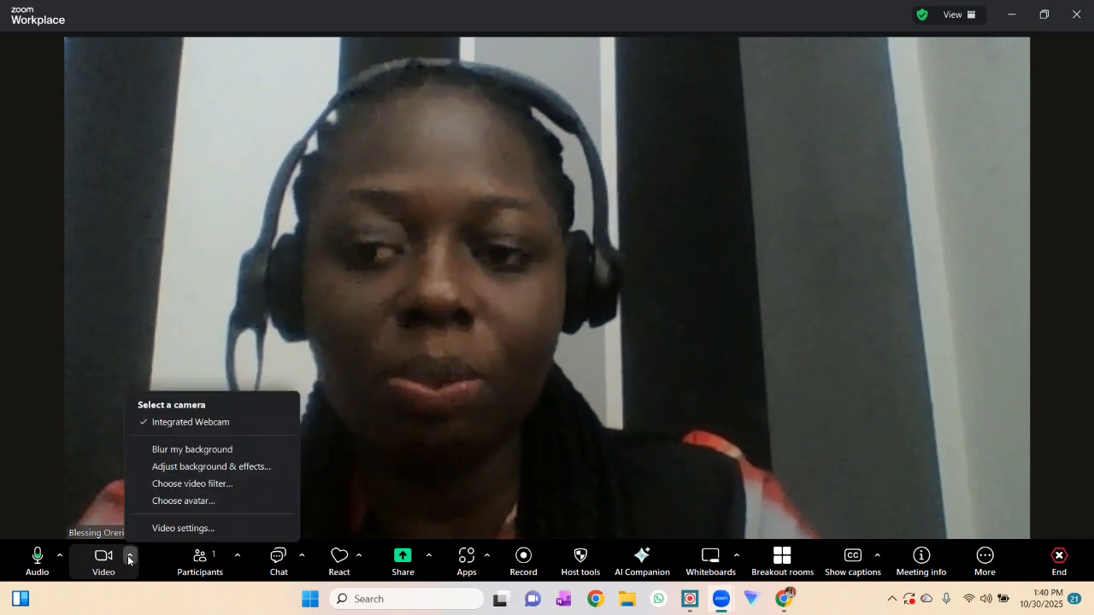
pyautogui.click(161, 472)
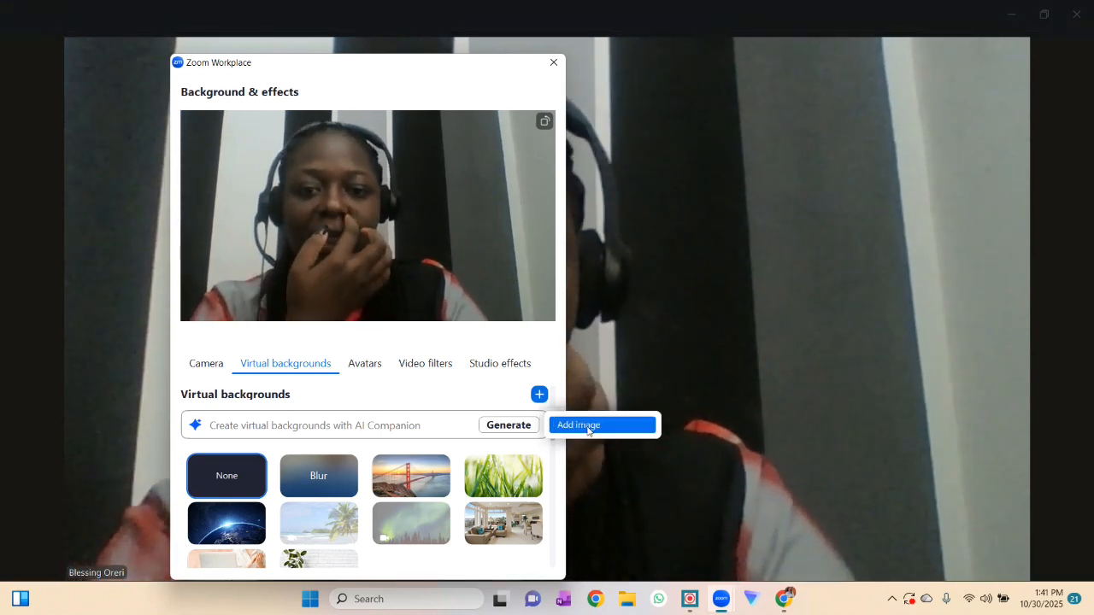
pyautogui.click(586, 424)
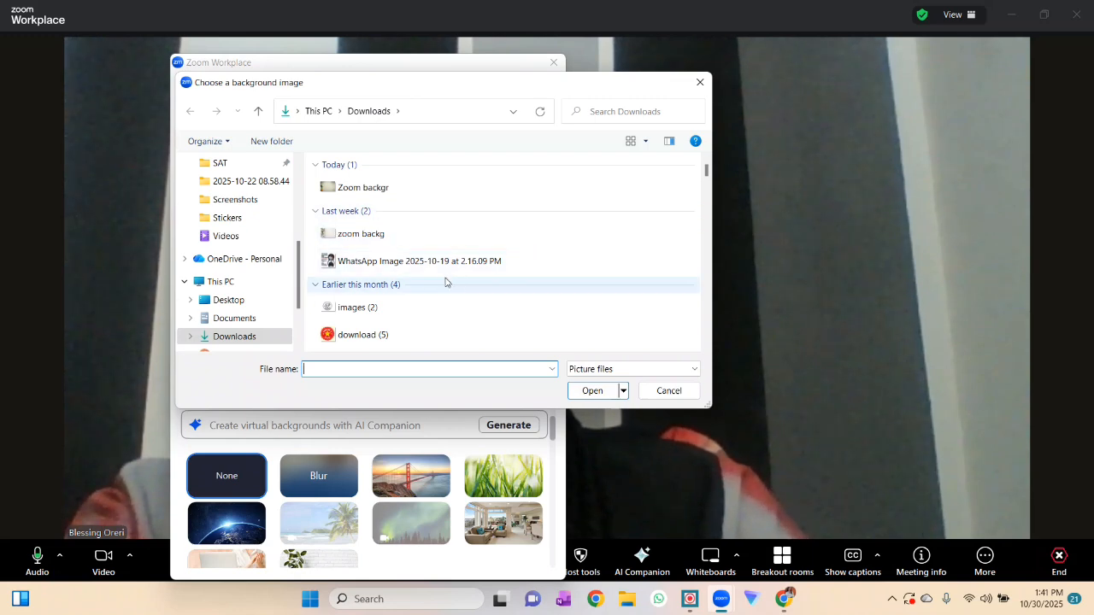
pyautogui.click(404, 190)
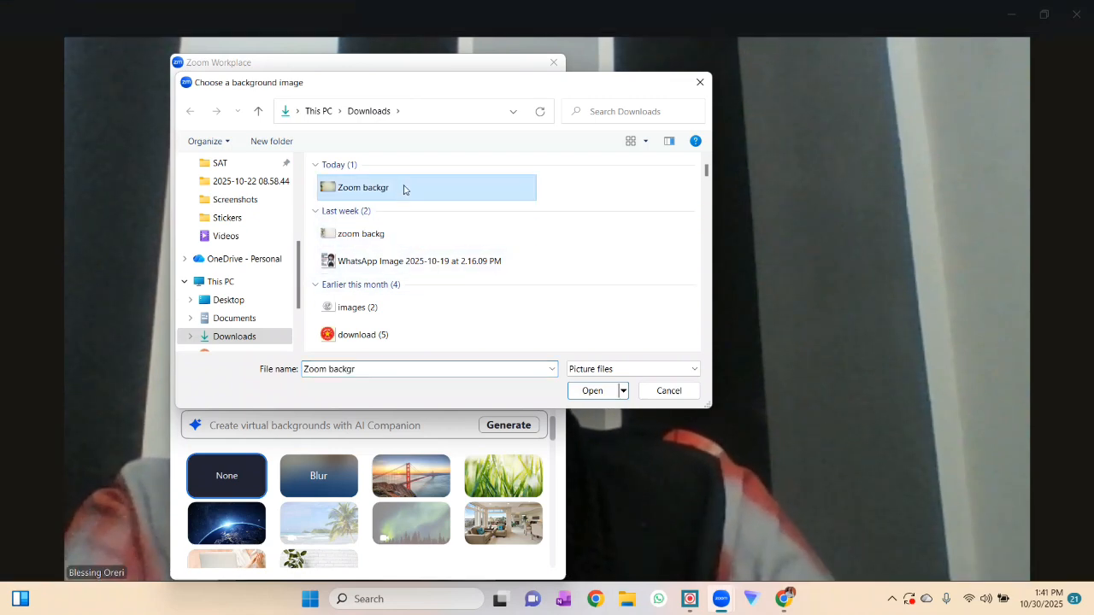
pyautogui.click(598, 395)
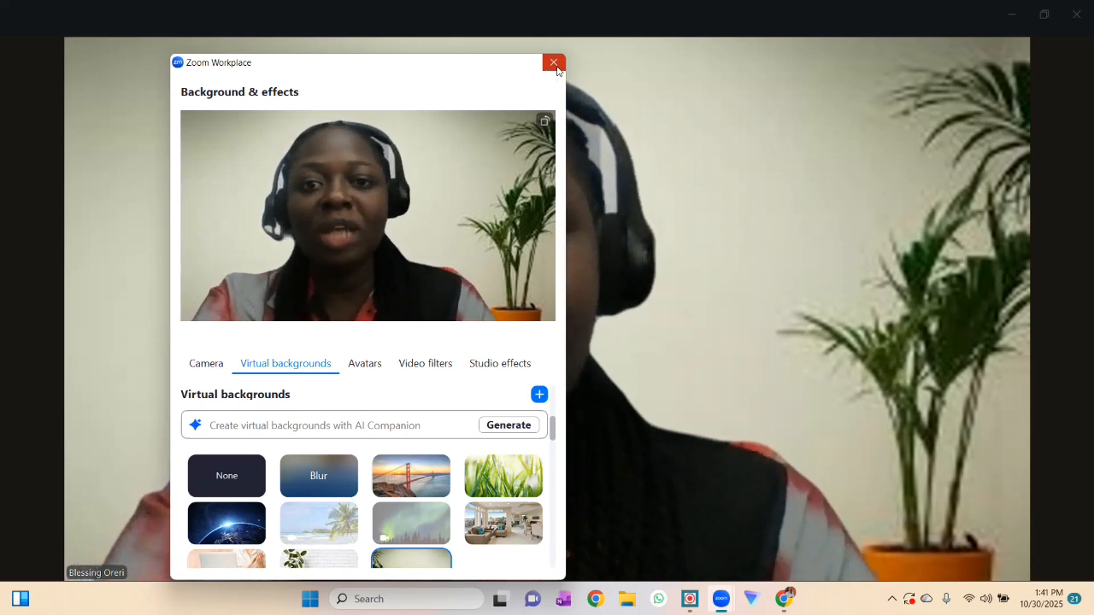
pyautogui.click(556, 66)
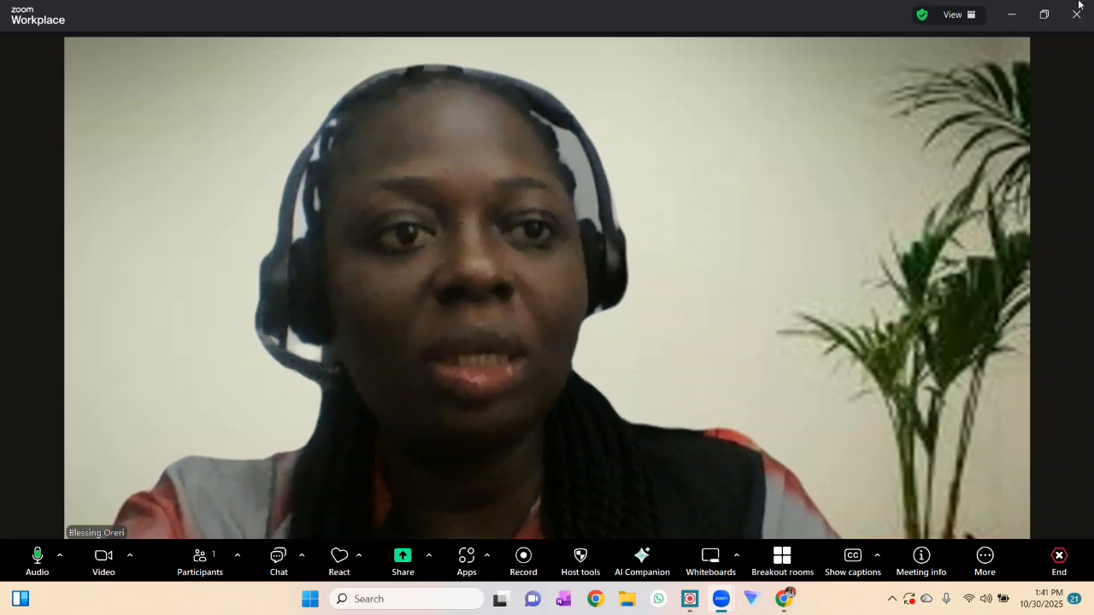
# - Minimize the Zoom meeting, stop its video, and minimize the Zoom Workplace window
pyautogui.click(1011, 14)
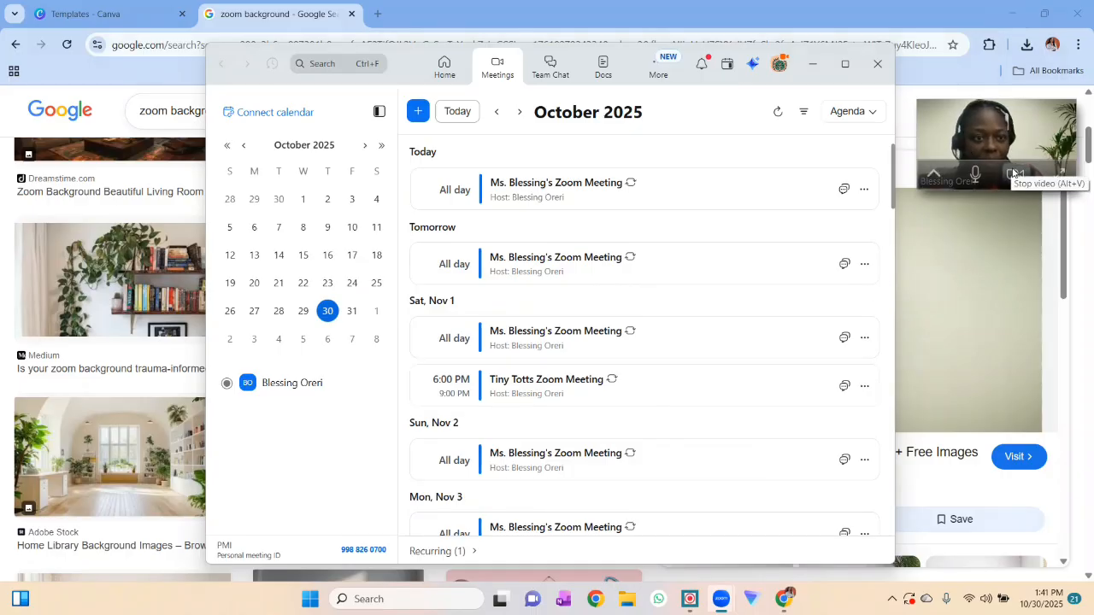
pyautogui.click(1015, 174)
pyautogui.click(813, 64)
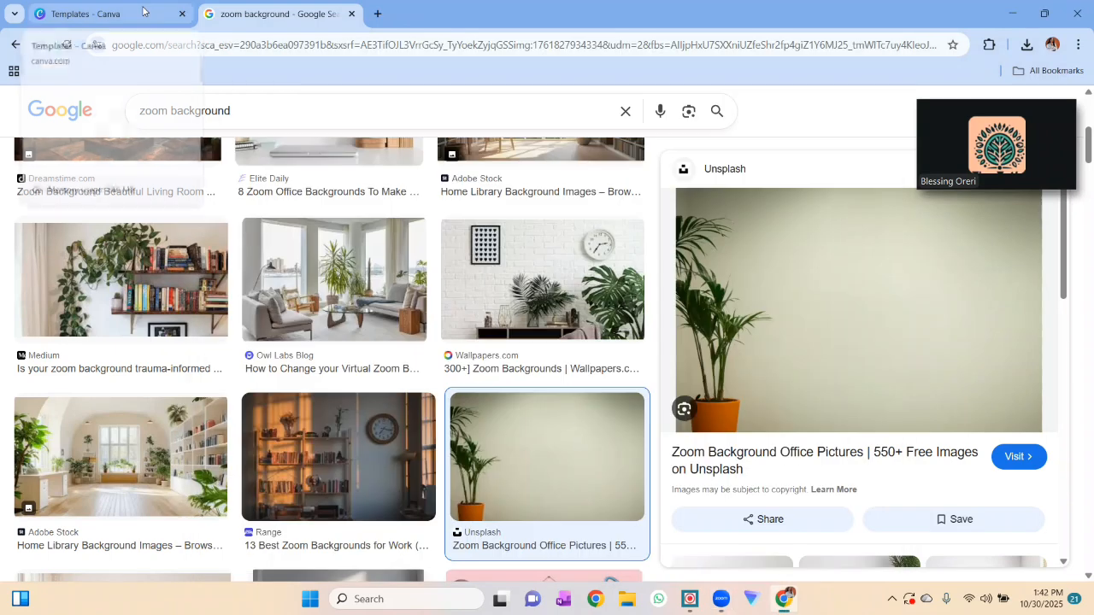
# - Switch to Canva, search its templates for "zoom virtual background" and browse the designs
pyautogui.click(142, 11)
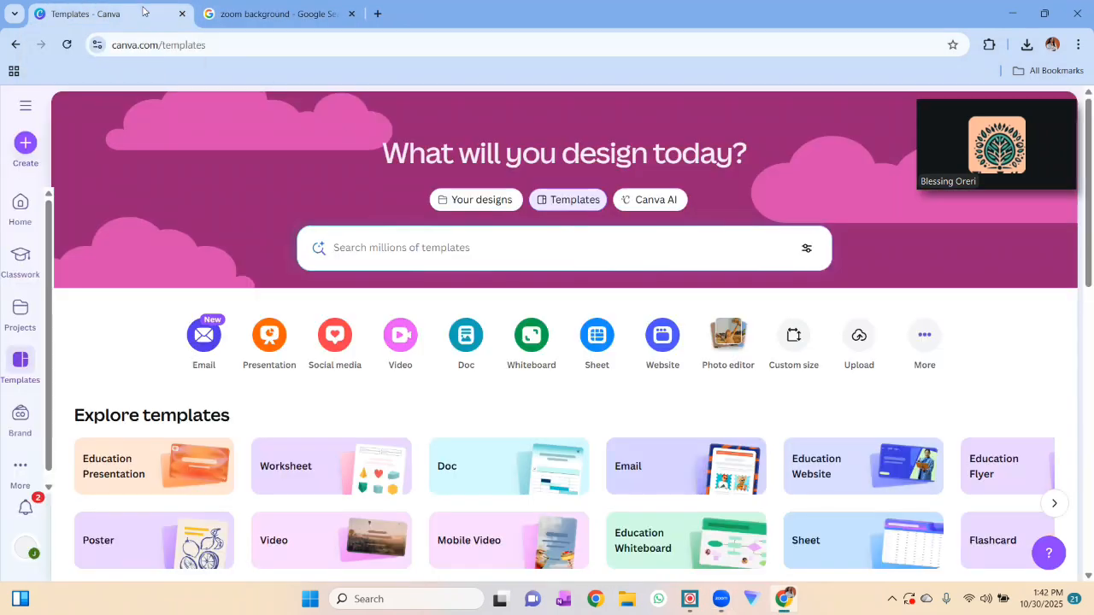
pyautogui.write('z')
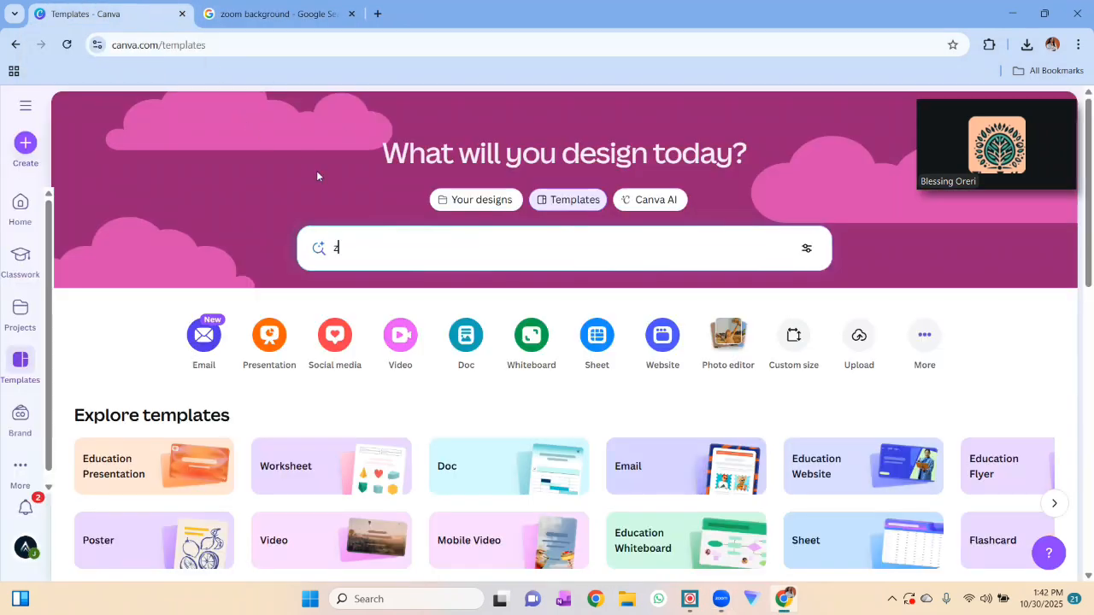
pyautogui.write('oom virtual bac')
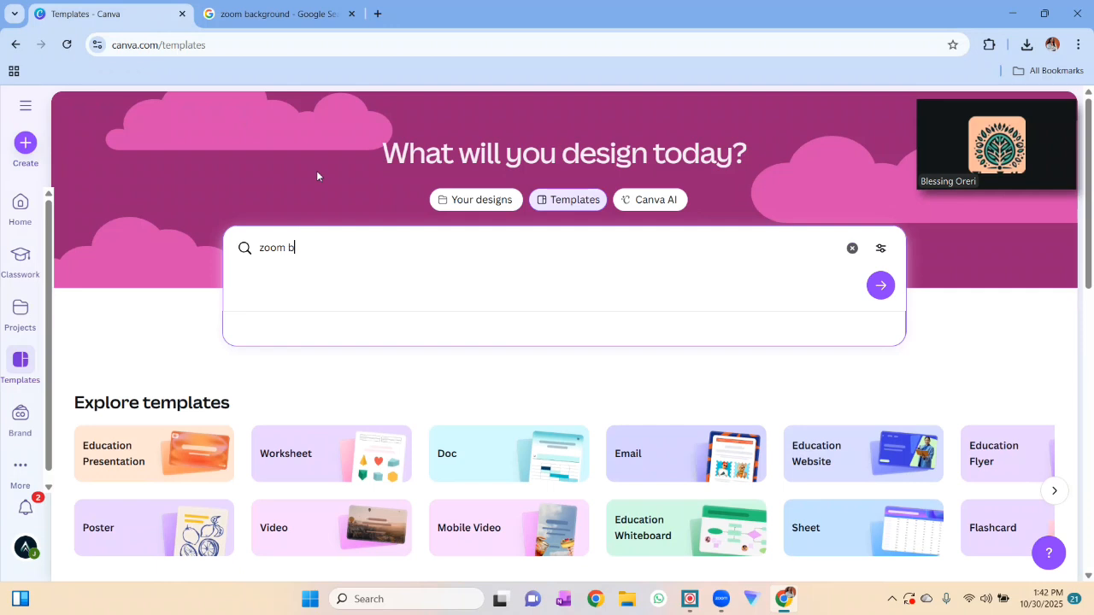
pyautogui.click(326, 374)
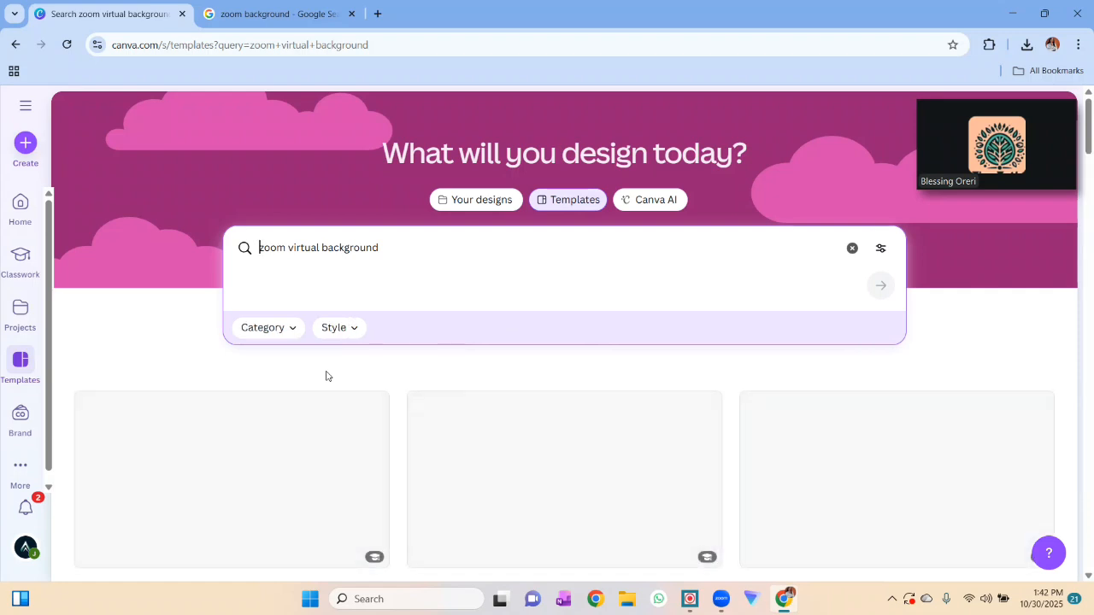
pyautogui.scroll(-2, 604, 435)
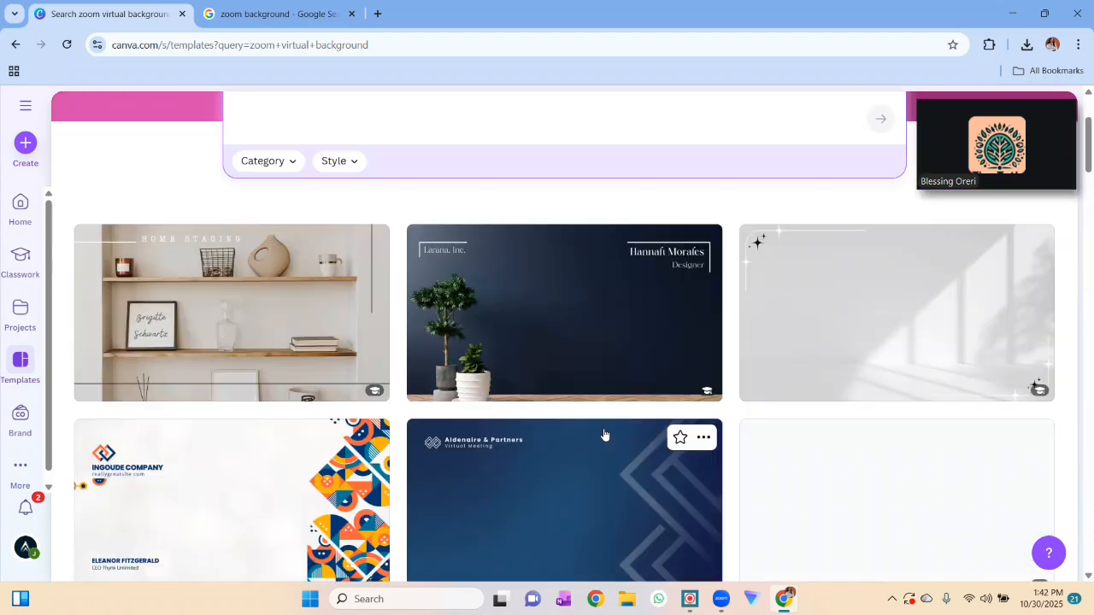
pyautogui.scroll(-3, 604, 435)
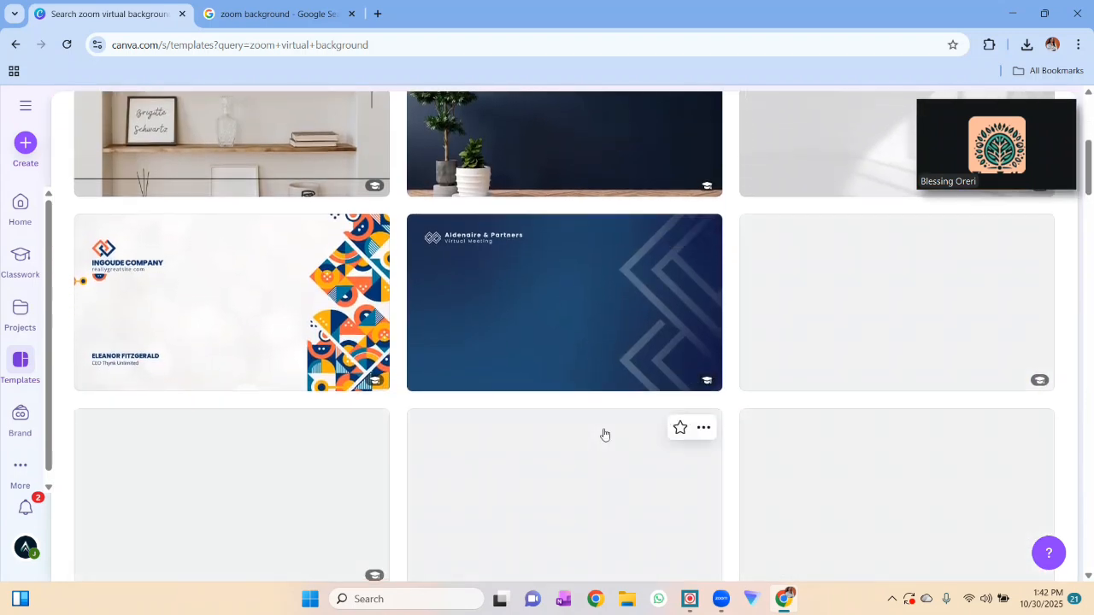
pyautogui.scroll(2, 611, 355)
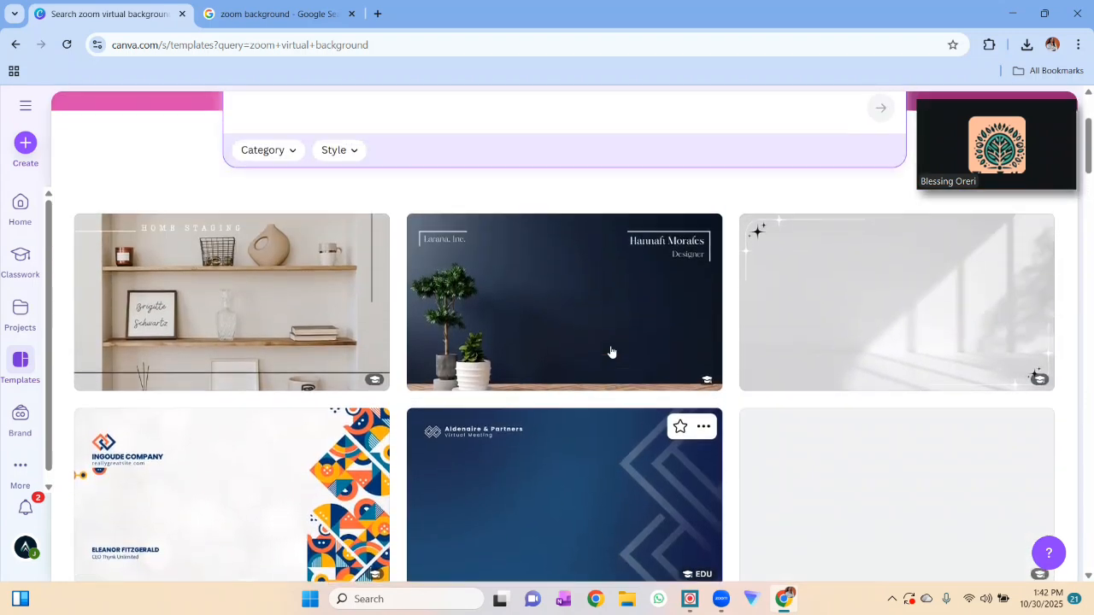
pyautogui.scroll(-4, 611, 353)
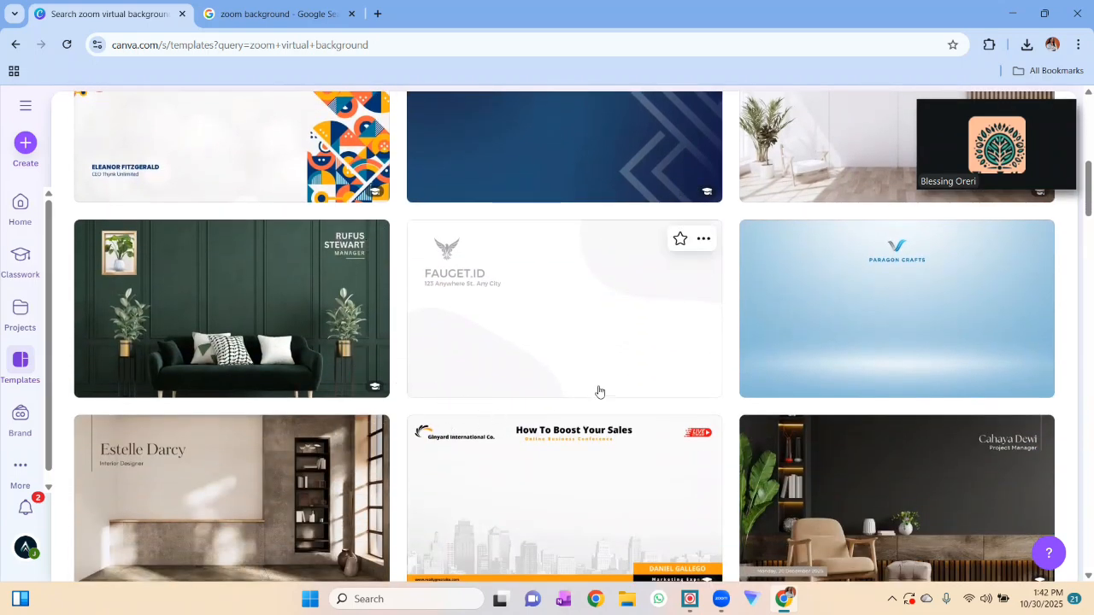
pyautogui.scroll(-5, 599, 391)
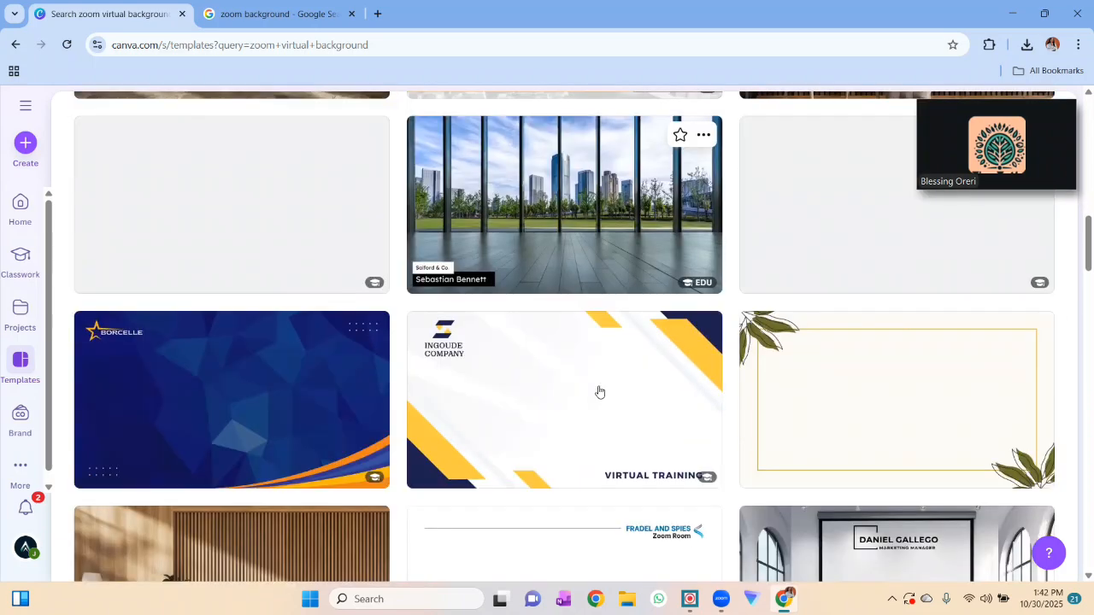
pyautogui.scroll(10, 599, 392)
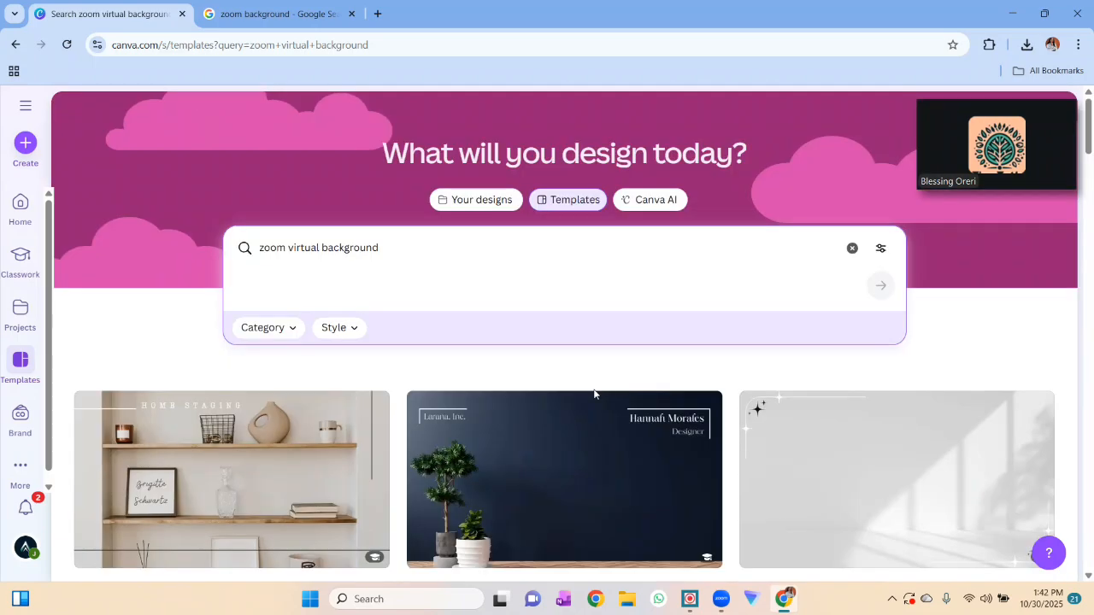
# - Refine the template search to "zoom Educational virtual background"
pyautogui.click(286, 248)
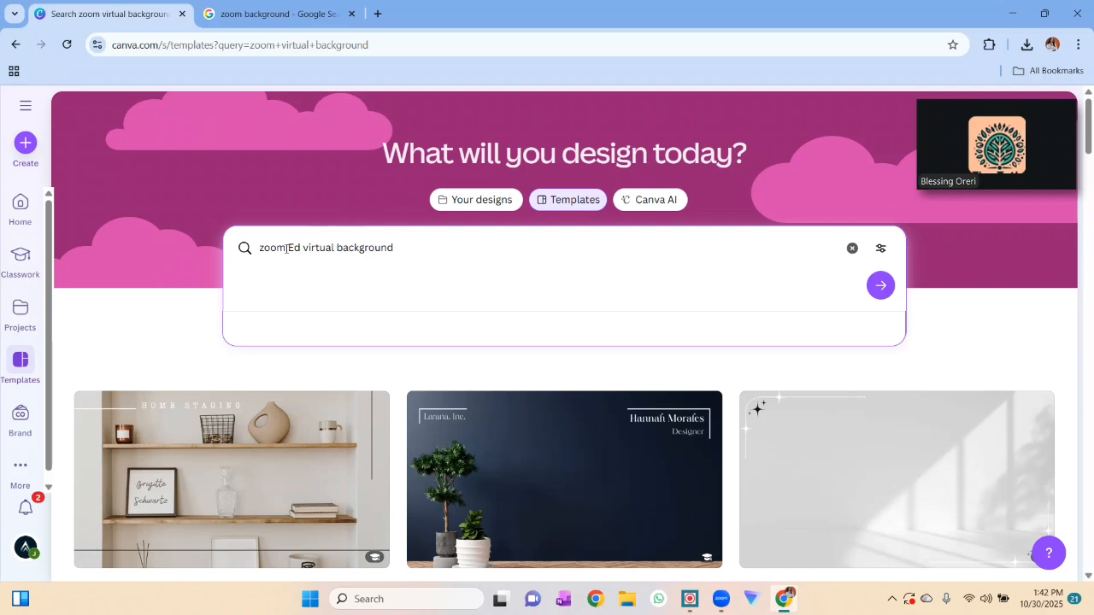
pyautogui.write('Educational')
pyautogui.click(881, 287)
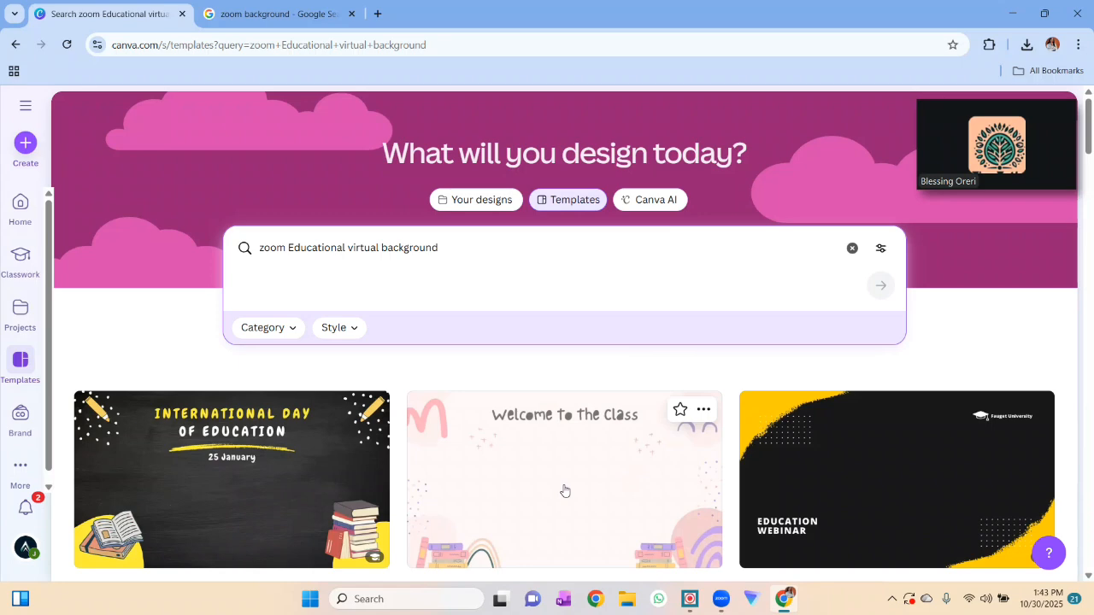
# - Browse the template results and open the Colorful Chalkboard Zoom Virtual Background design for customization
pyautogui.scroll(-3, 564, 490)
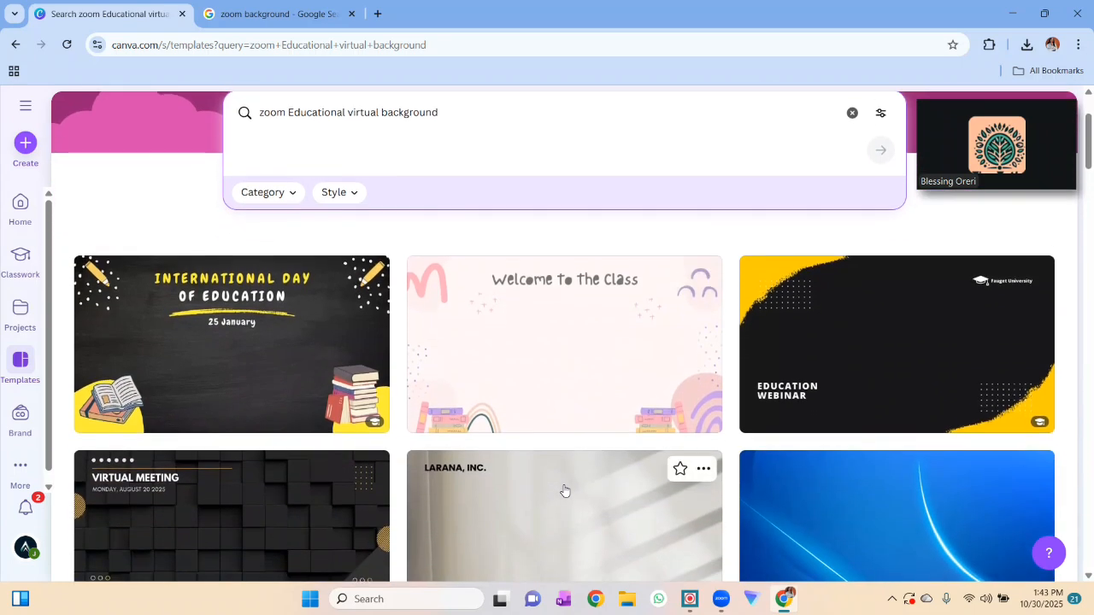
pyautogui.scroll(-2, 564, 491)
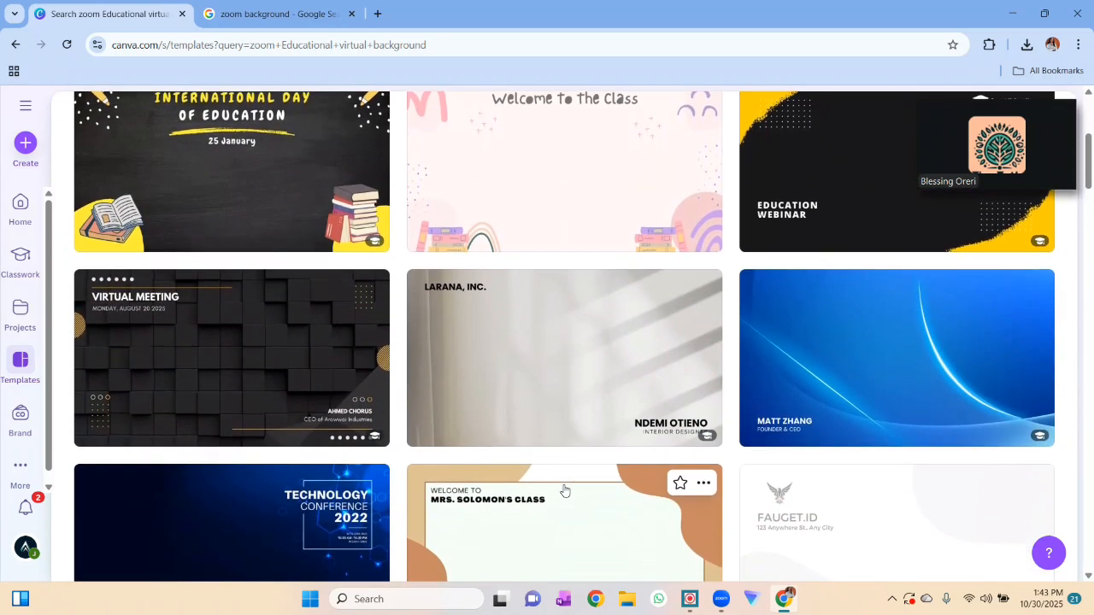
pyautogui.scroll(2, 560, 491)
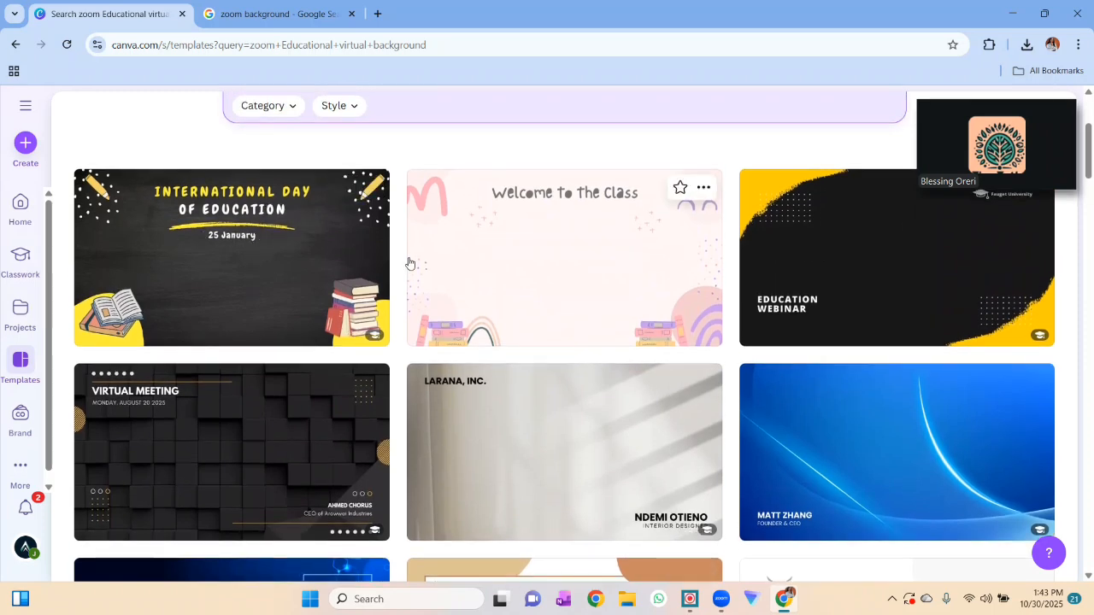
pyautogui.scroll(-8, 408, 263)
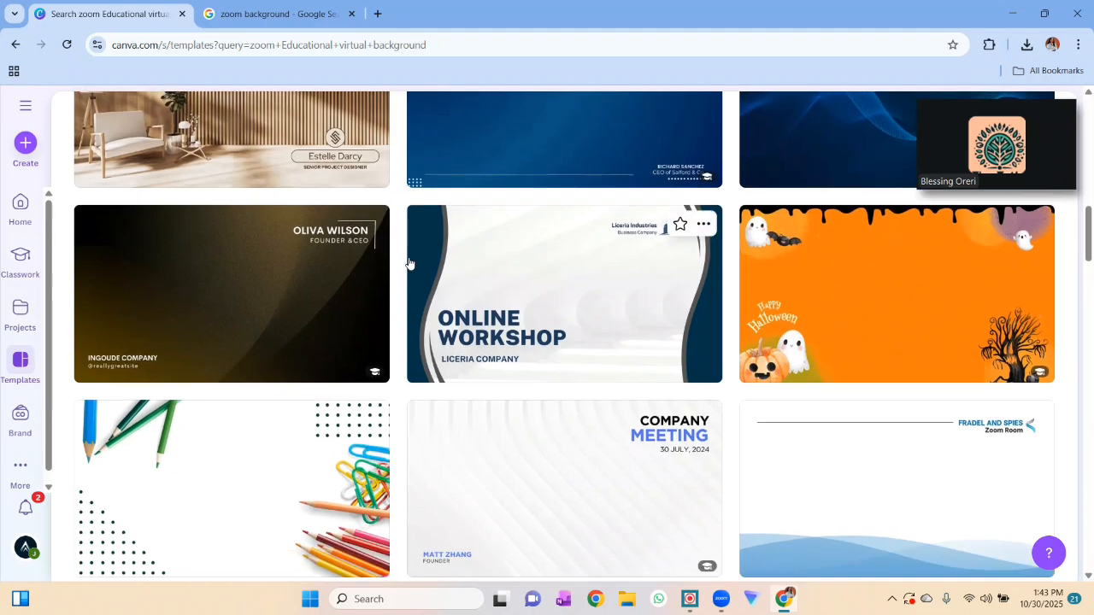
pyautogui.scroll(-5, 409, 263)
pyautogui.scroll(-10, 410, 263)
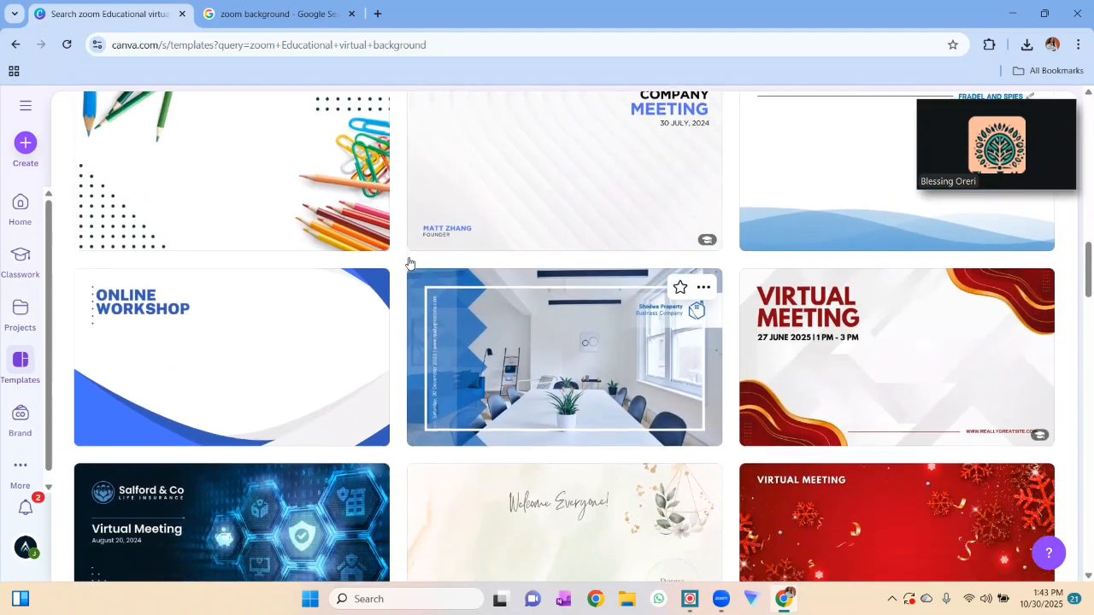
pyautogui.scroll(-8, 409, 264)
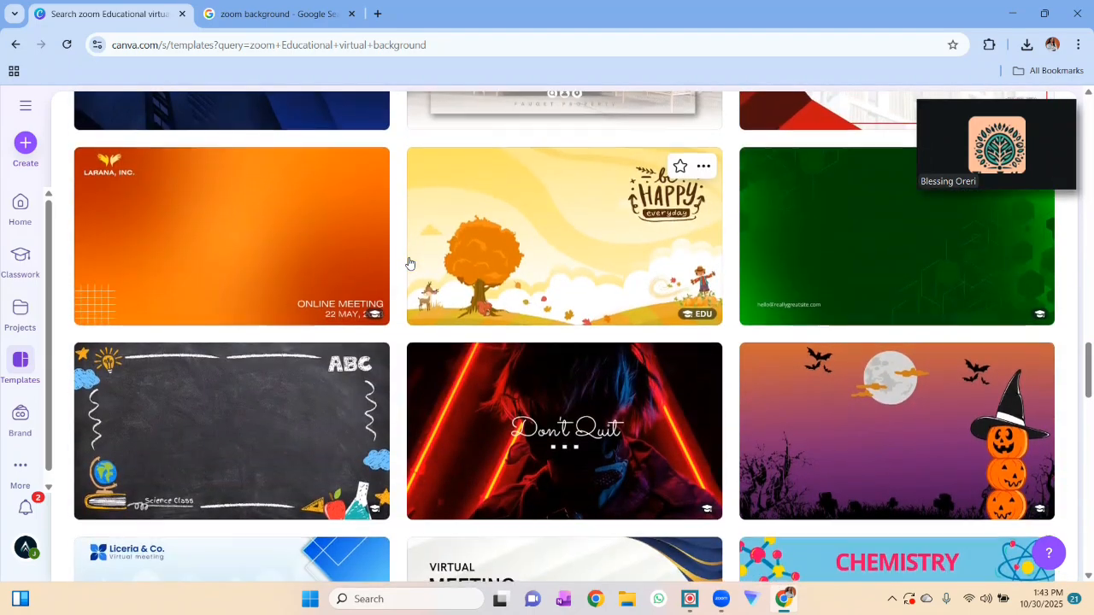
pyautogui.scroll(-7, 409, 263)
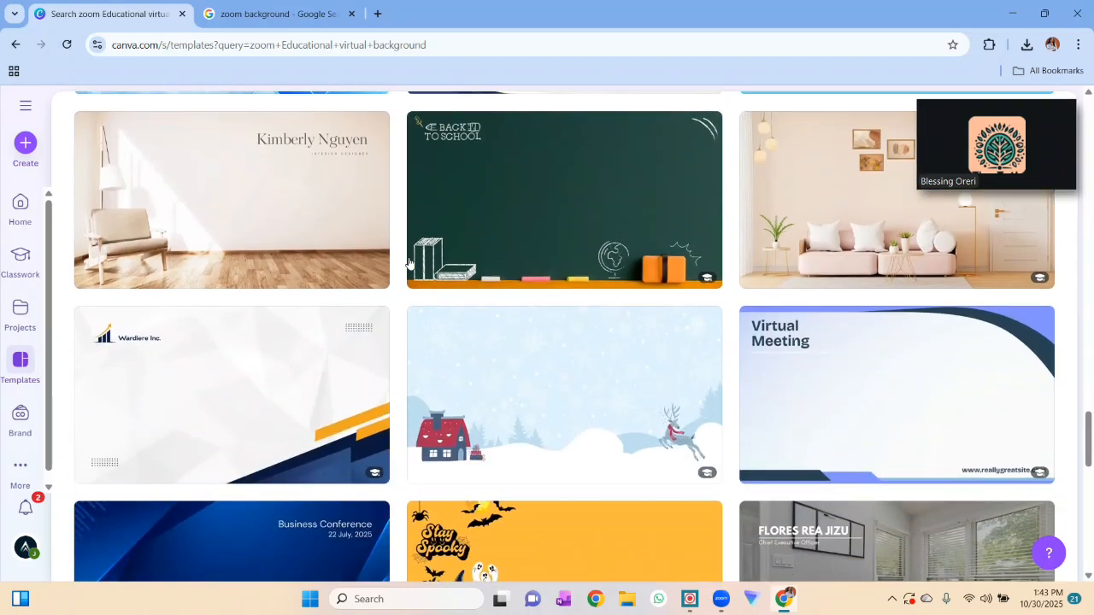
pyautogui.scroll(-3, 409, 263)
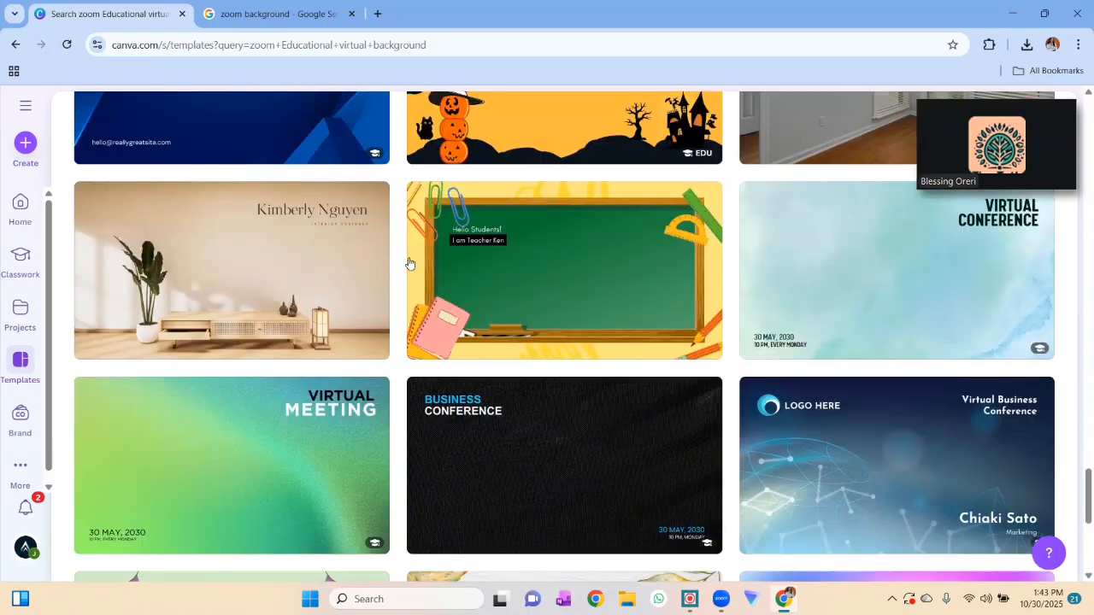
pyautogui.scroll(1, 410, 263)
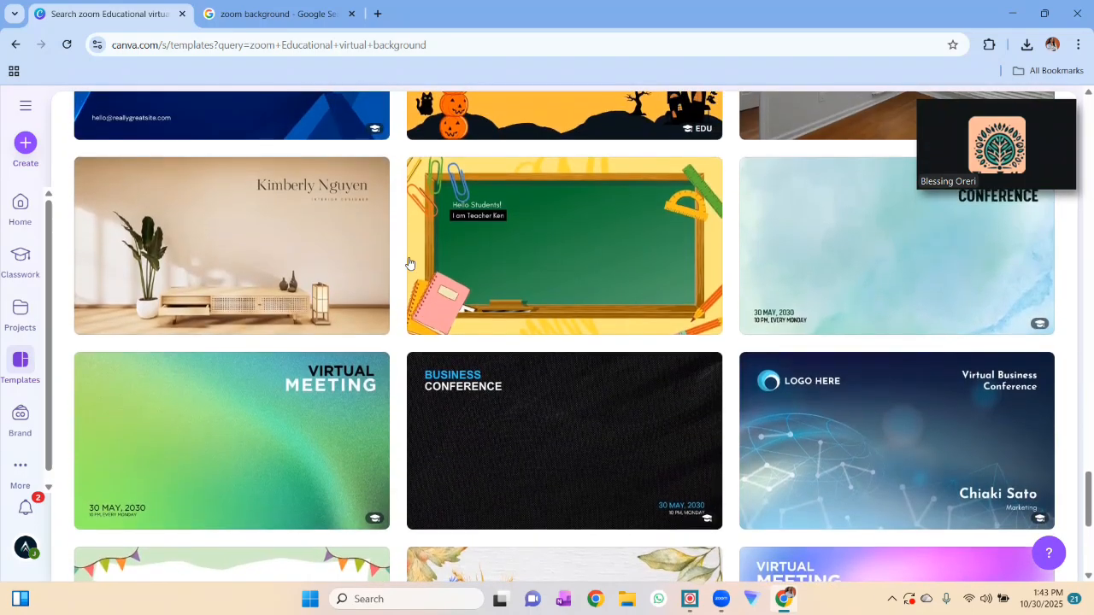
pyautogui.click(538, 232)
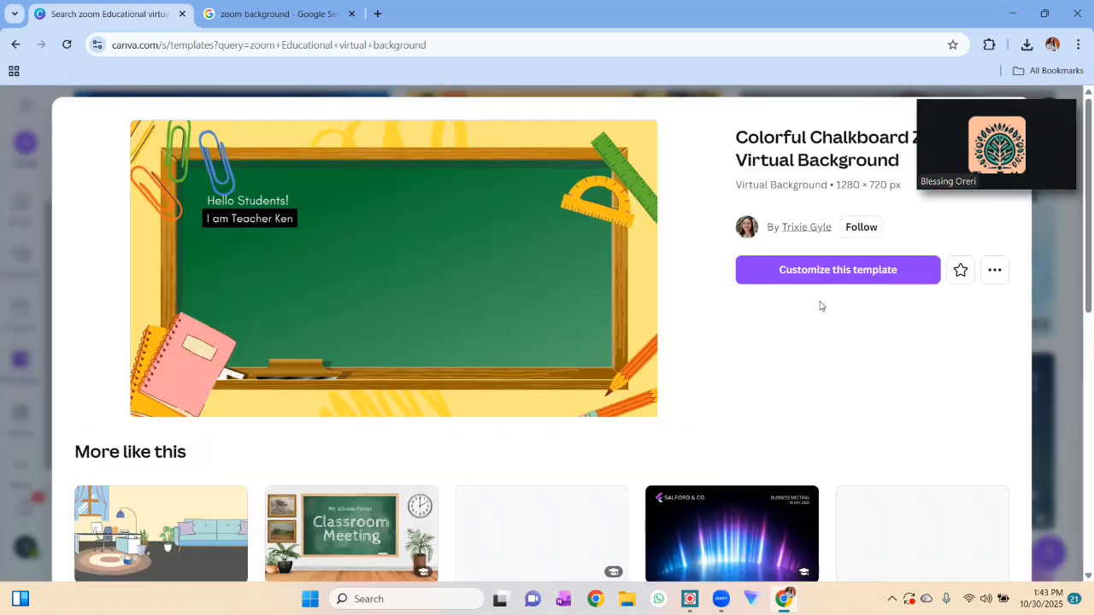
pyautogui.click(810, 279)
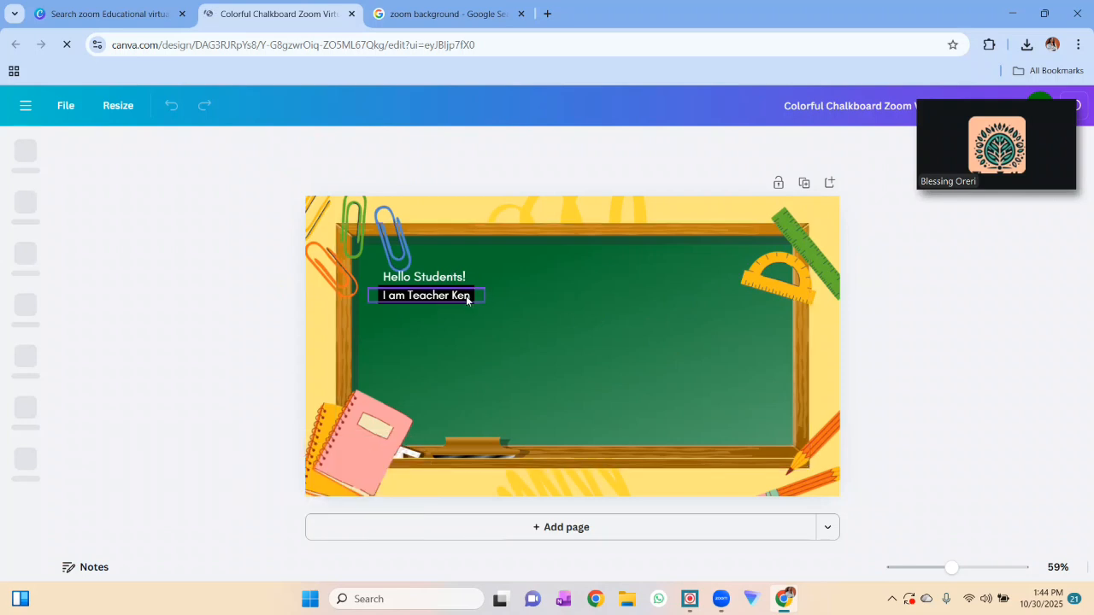
# - Replace the chalkboard greeting with "Welcome To" and the line beneath it with the teacher's title and name followed by "Class"
pyautogui.click(467, 301)
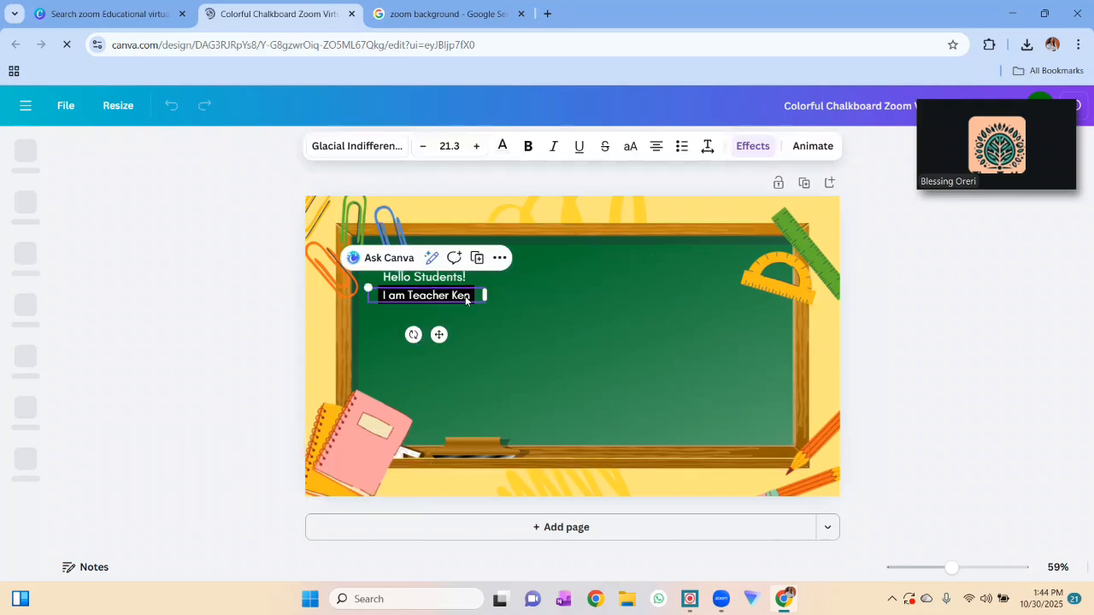
pyautogui.click(442, 280)
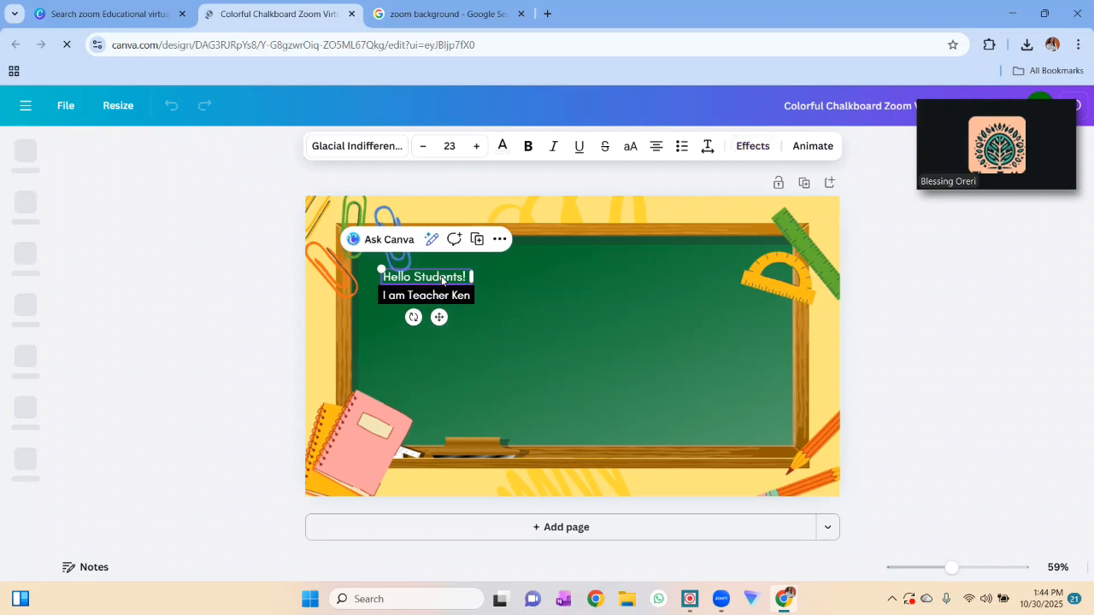
pyautogui.click(442, 280)
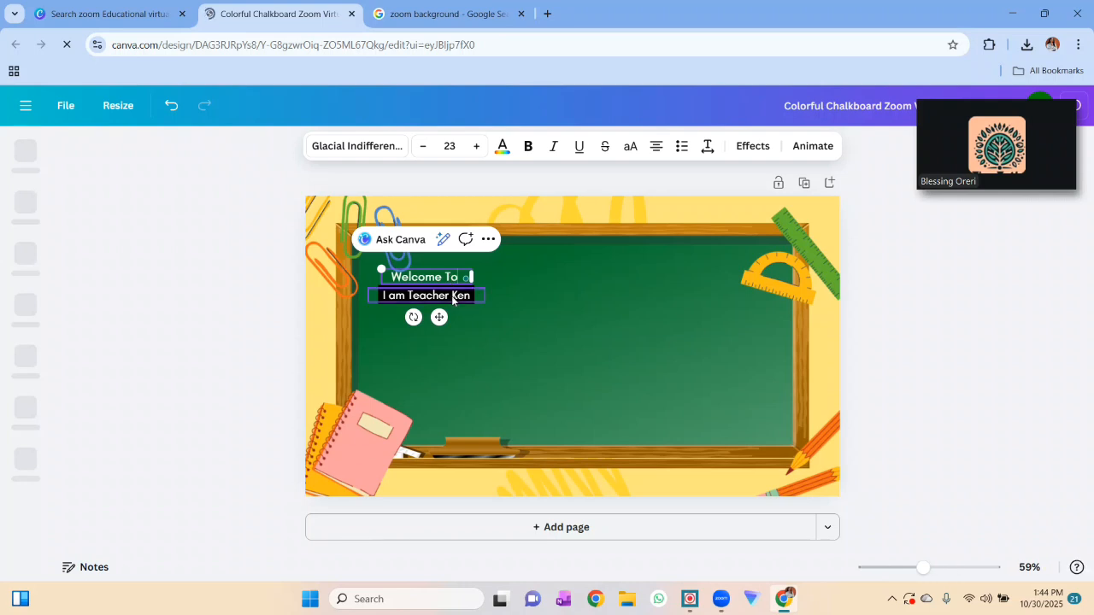
pyautogui.click(452, 299)
pyautogui.click(452, 299)
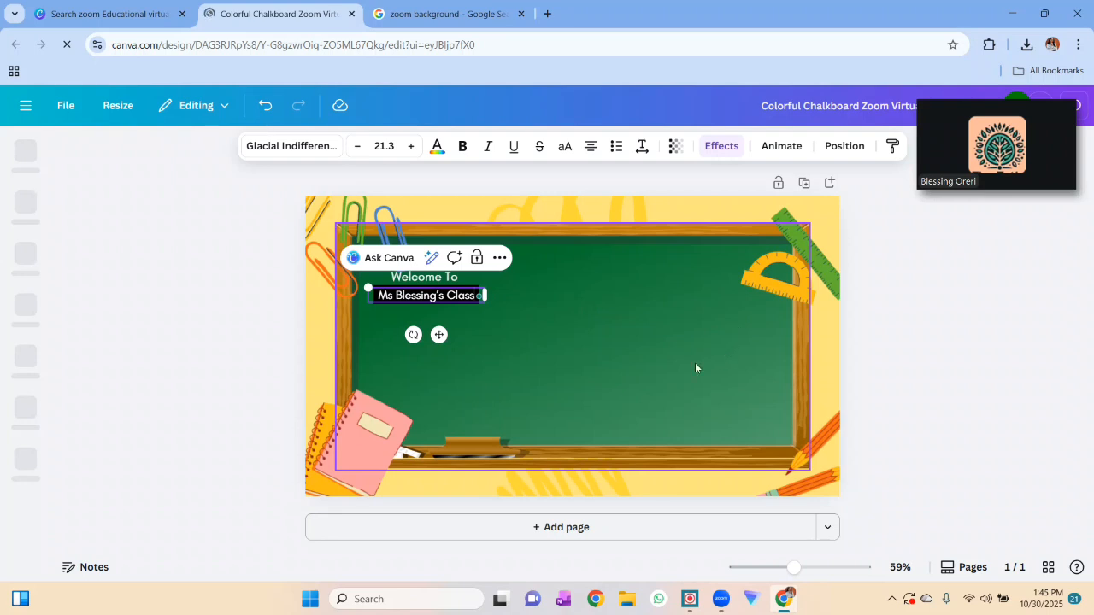
pyautogui.click(957, 413)
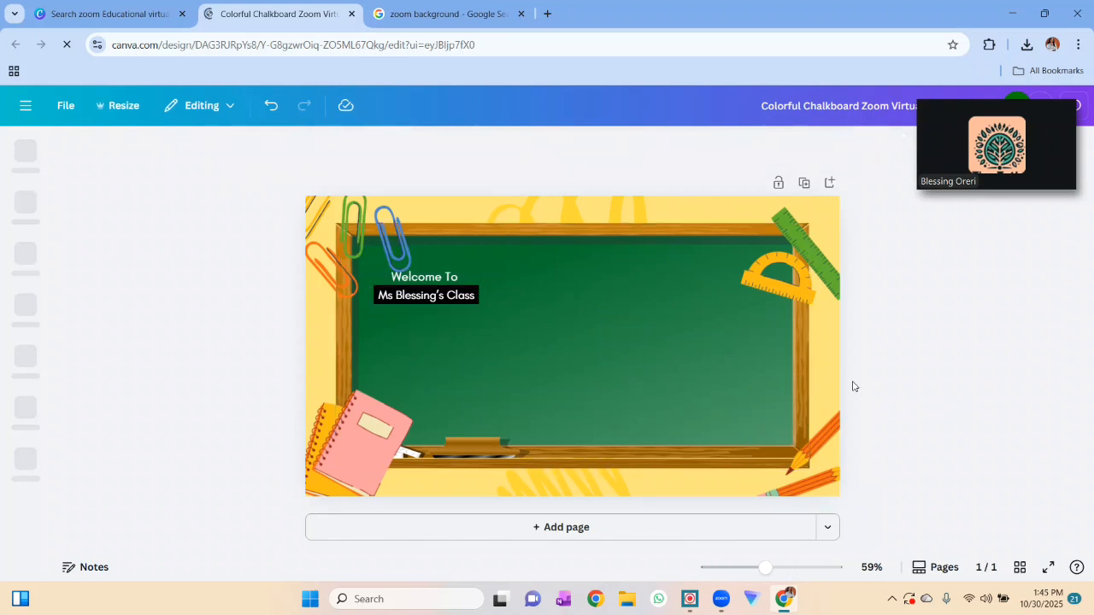
# - Move the floating Zoom video thumbnail clear of the sharing controls and download the design as a PNG
pyautogui.moveTo(940, 153)
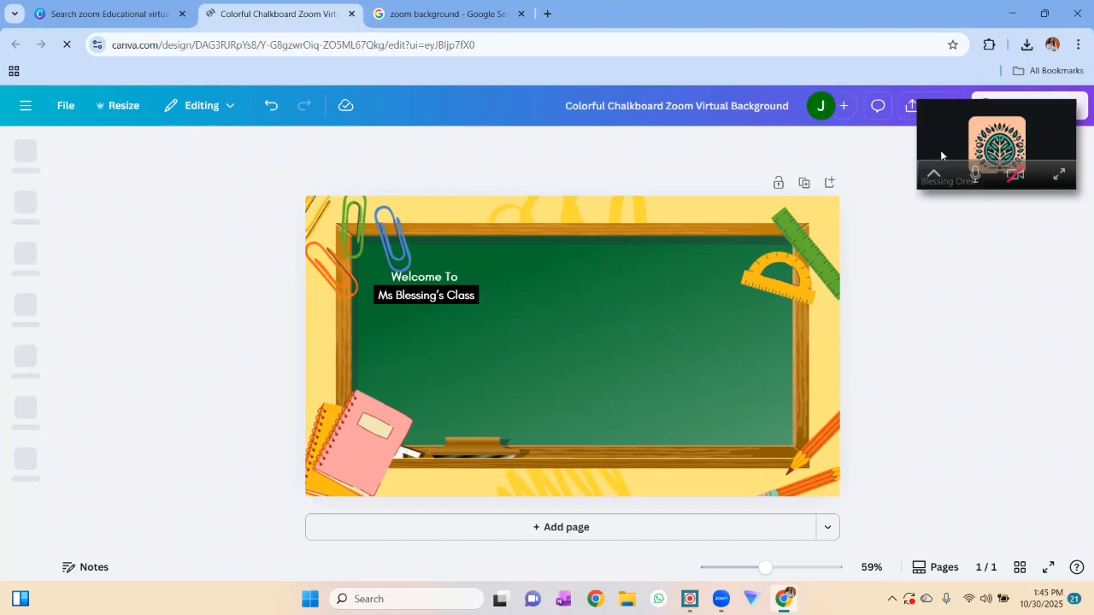
pyautogui.moveTo(955, 149); pyautogui.dragTo(942, 203)
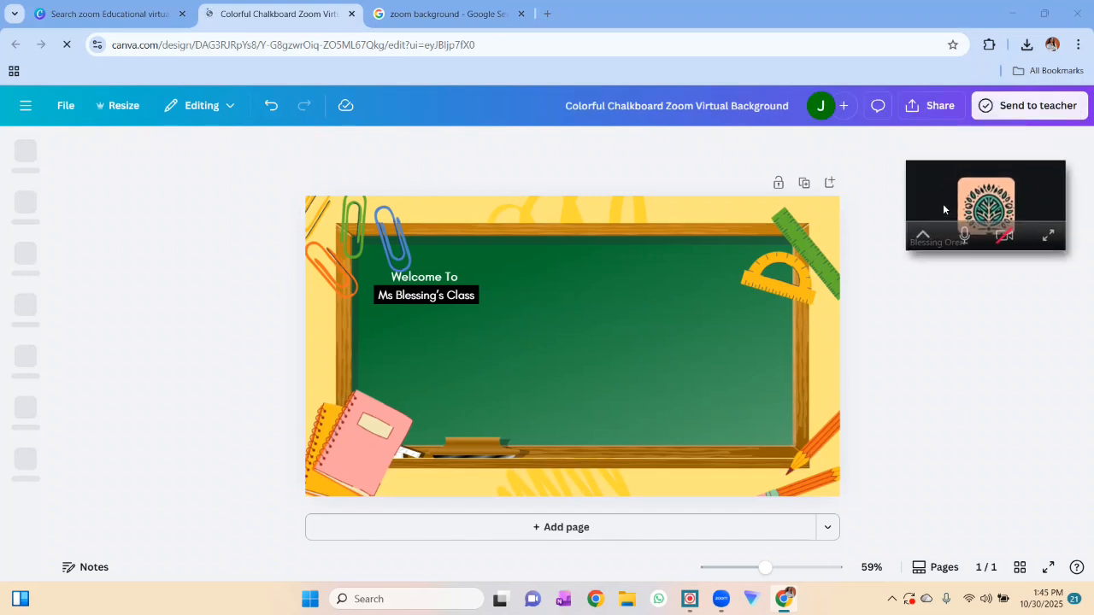
pyautogui.click(946, 109)
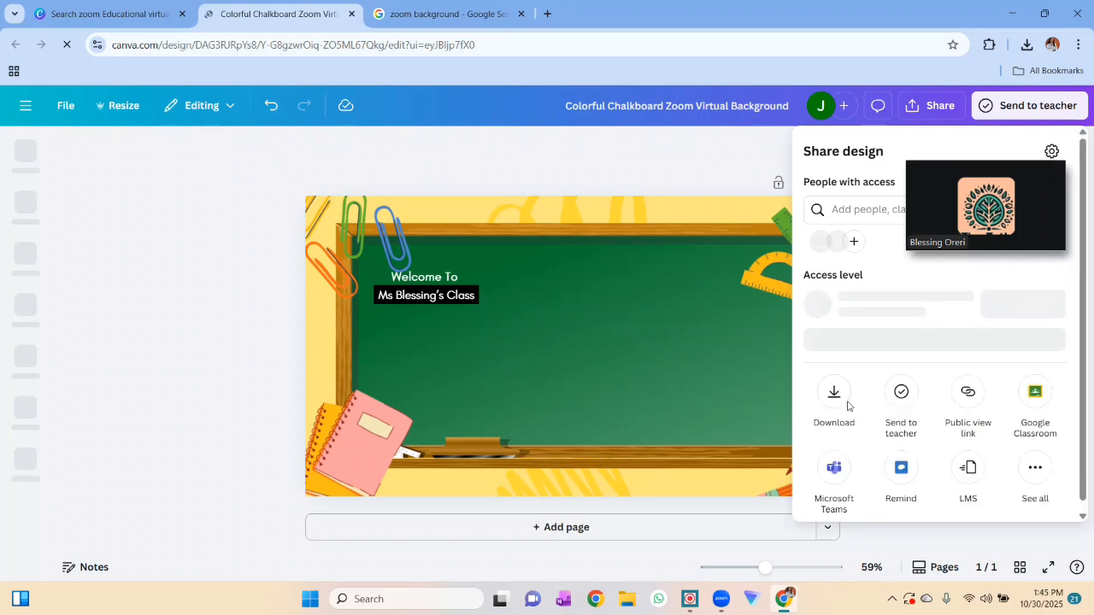
pyautogui.click(835, 402)
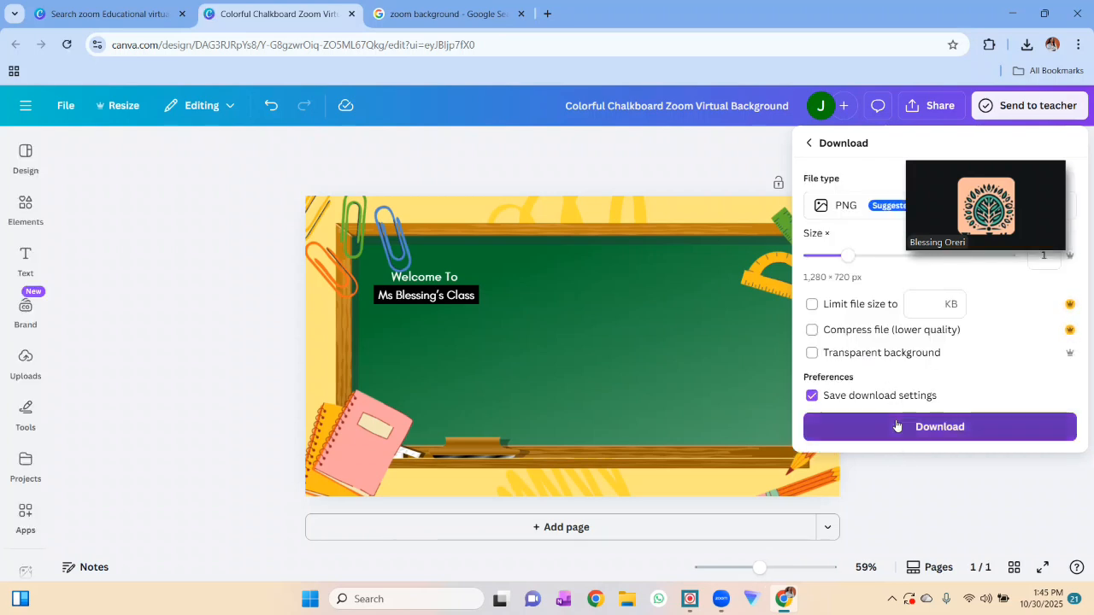
pyautogui.click(895, 425)
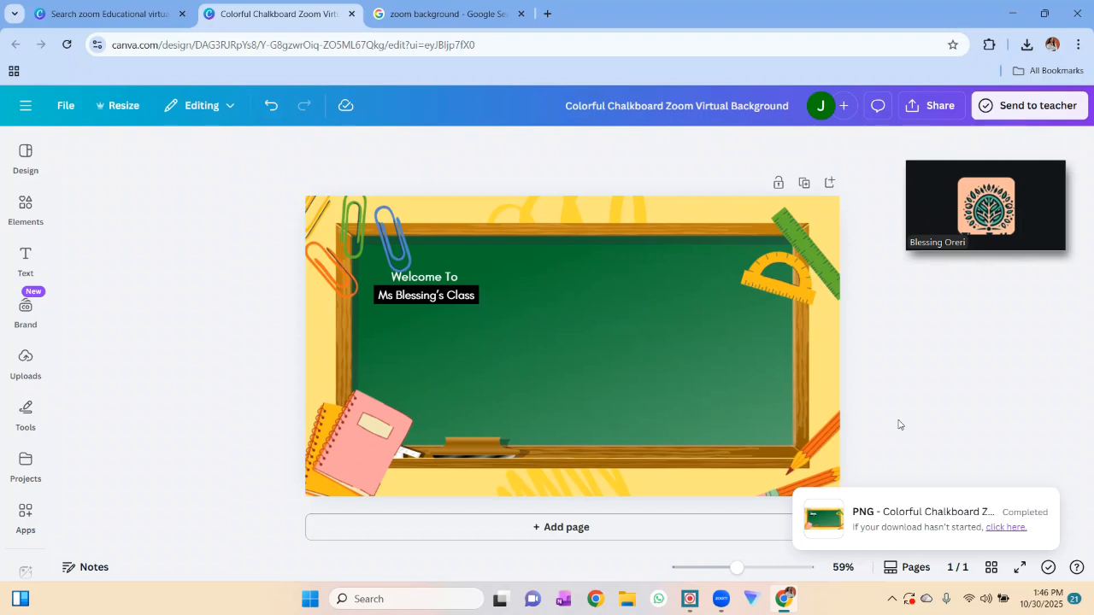
# - Switch back to the full Zoom meeting window and start the video
pyautogui.moveTo(1041, 244)
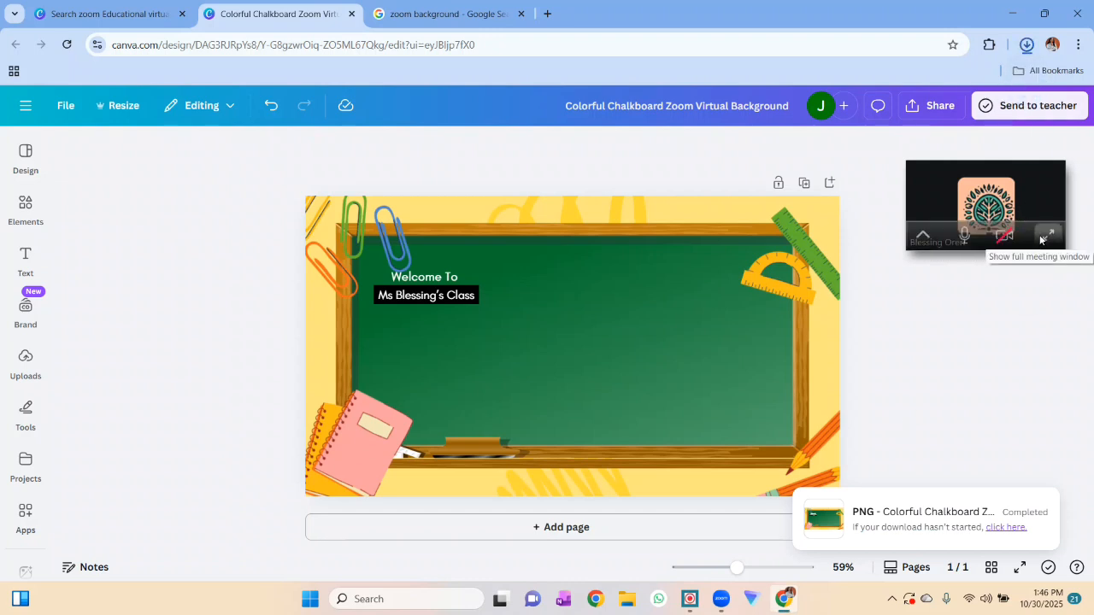
pyautogui.click(1045, 236)
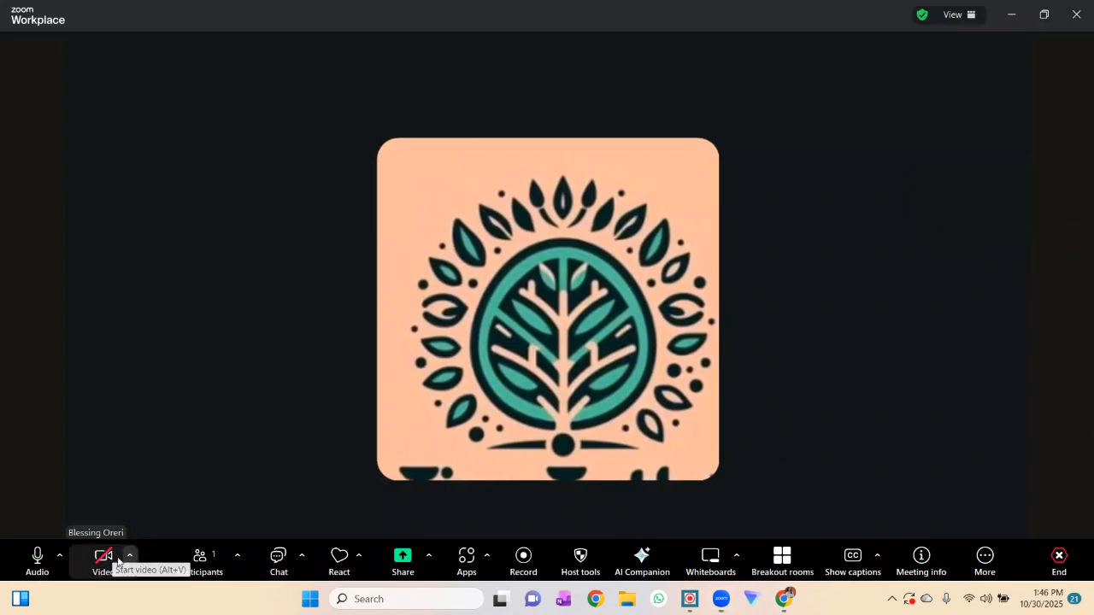
pyautogui.click(111, 560)
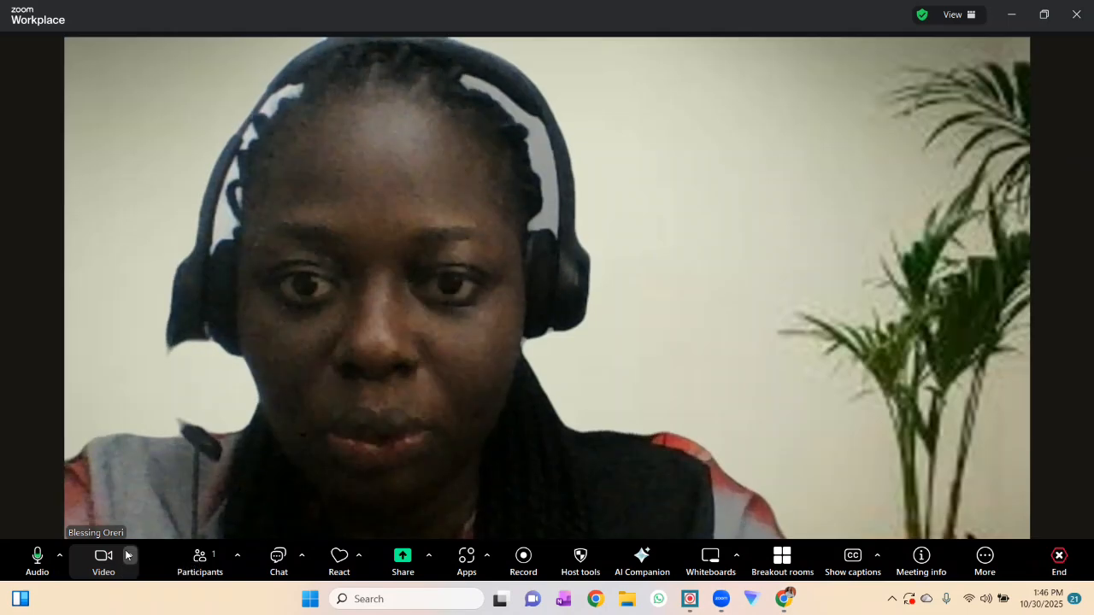
# - Add the "Colorful Chalkboard Zoom Virtual Background" image from Downloads as the virtual background and close the background settings
pyautogui.click(126, 556)
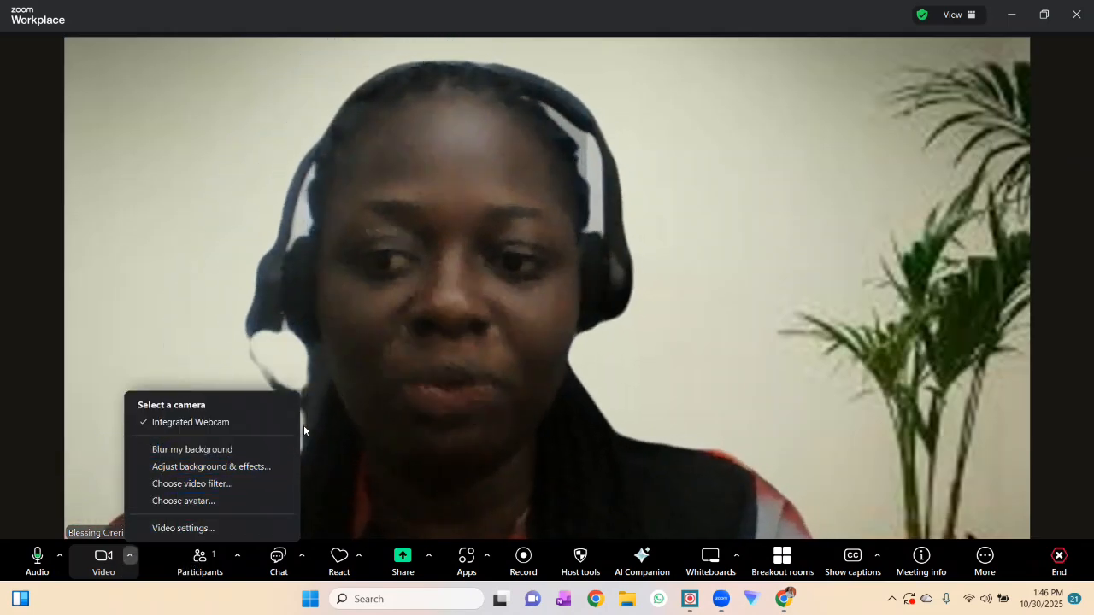
pyautogui.click(257, 466)
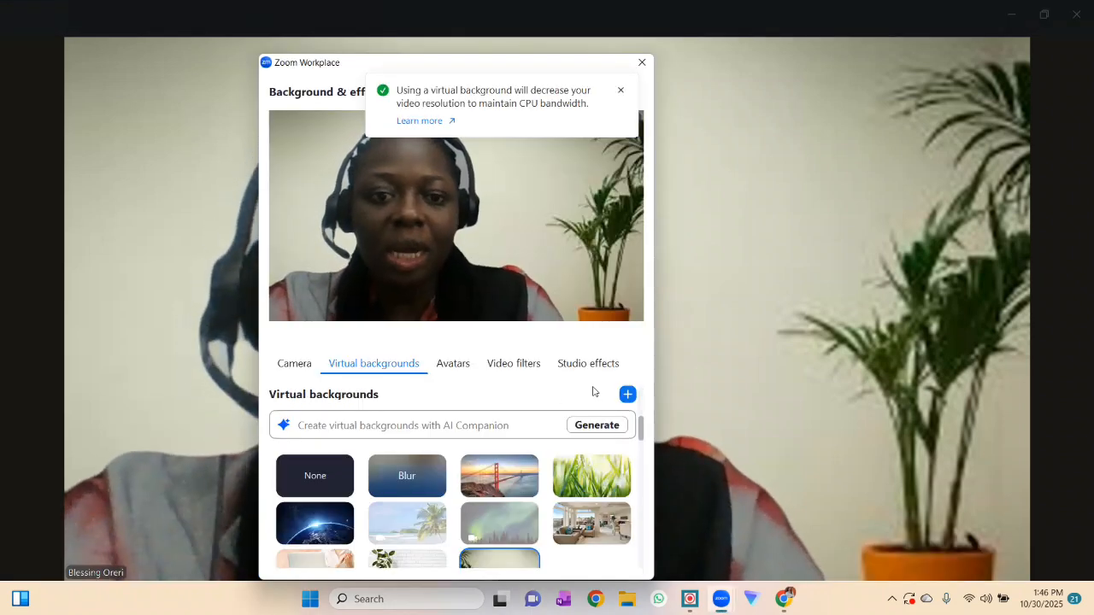
pyautogui.click(626, 395)
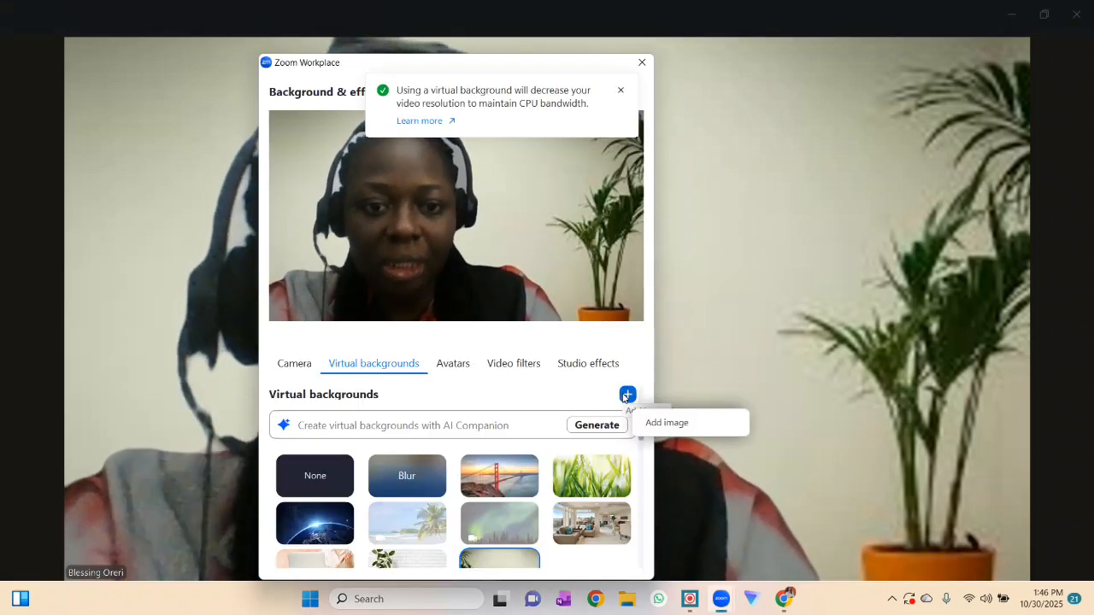
pyautogui.click(668, 423)
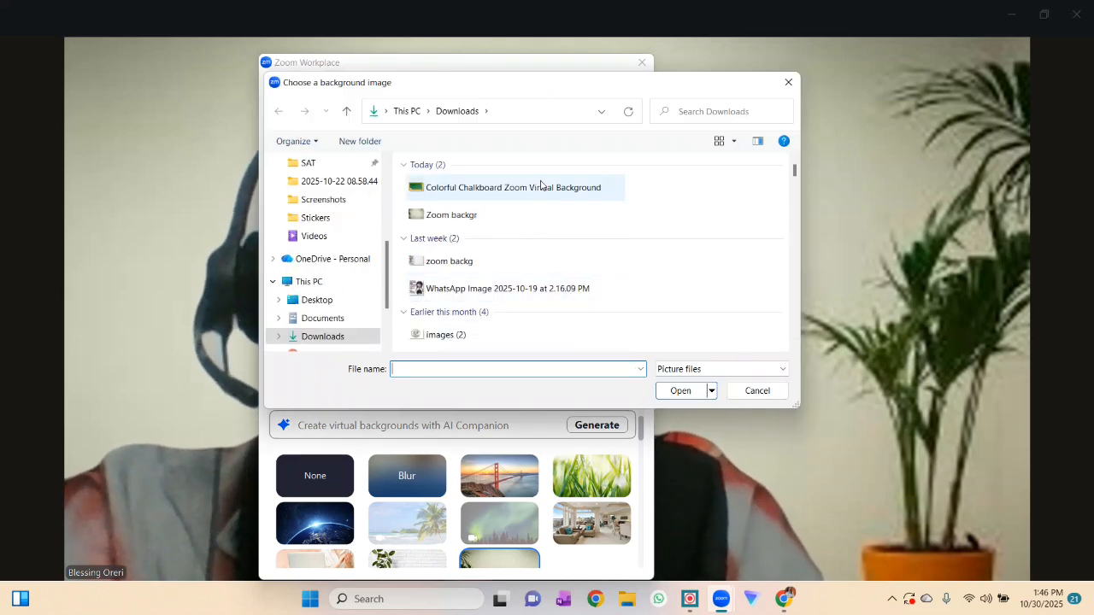
pyautogui.click(591, 187)
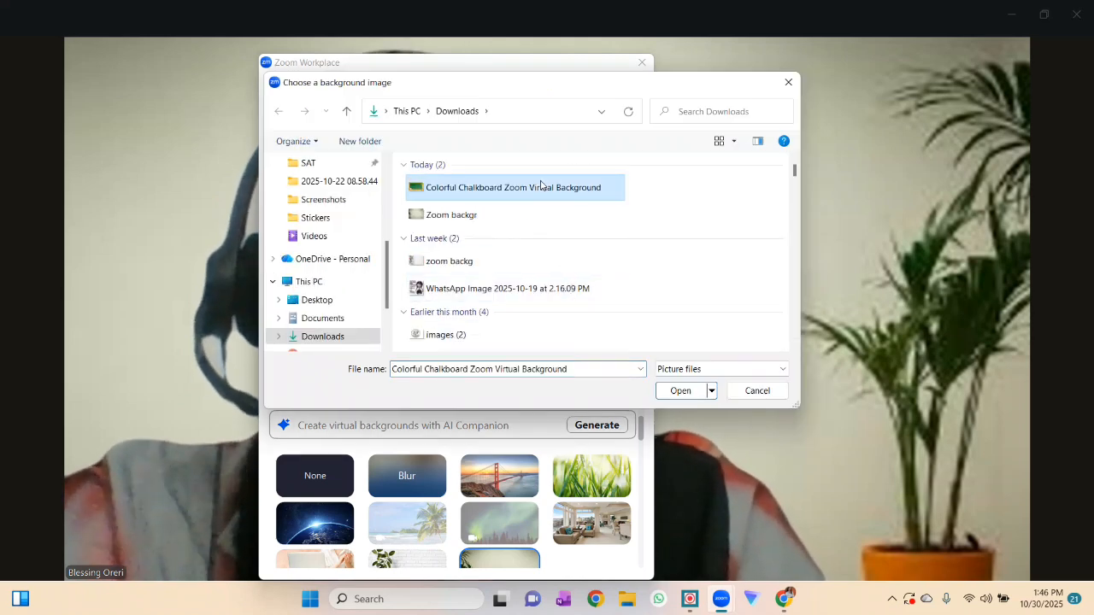
pyautogui.click(688, 393)
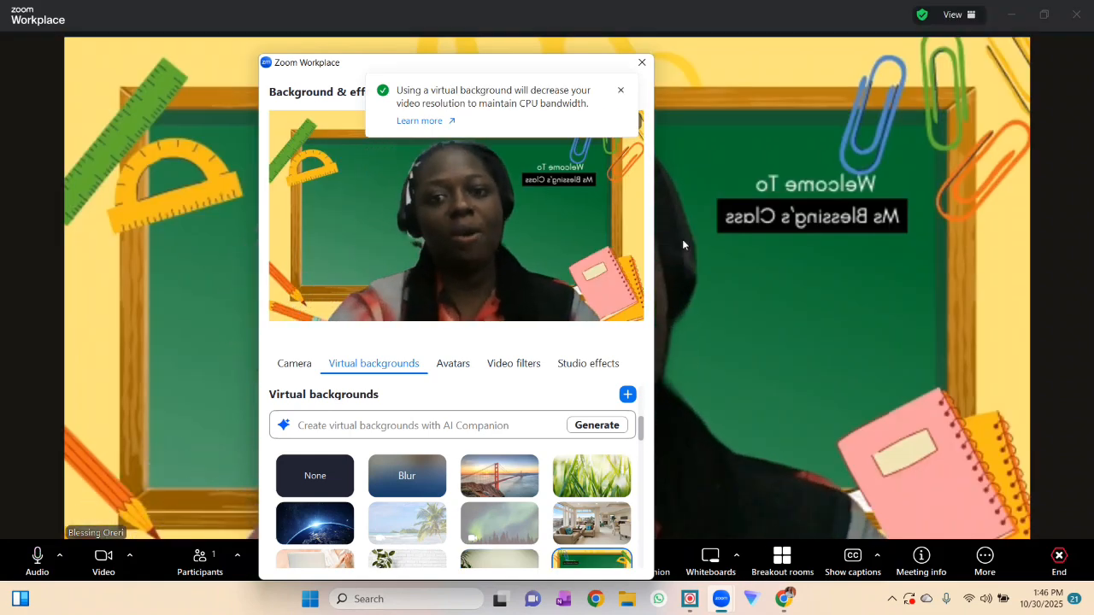
pyautogui.click(620, 90)
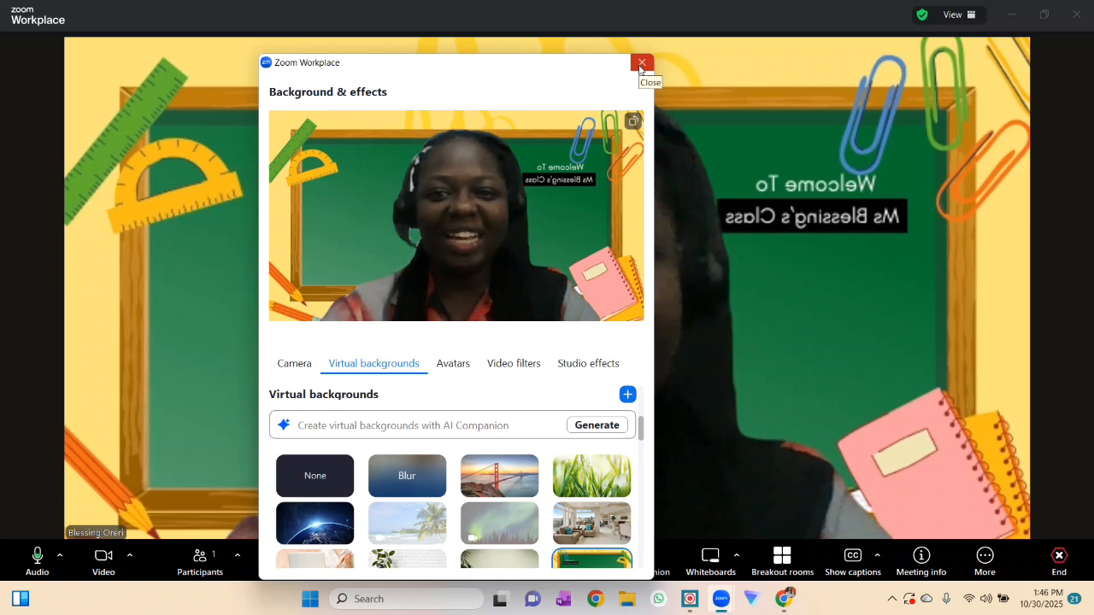
pyautogui.click(641, 63)
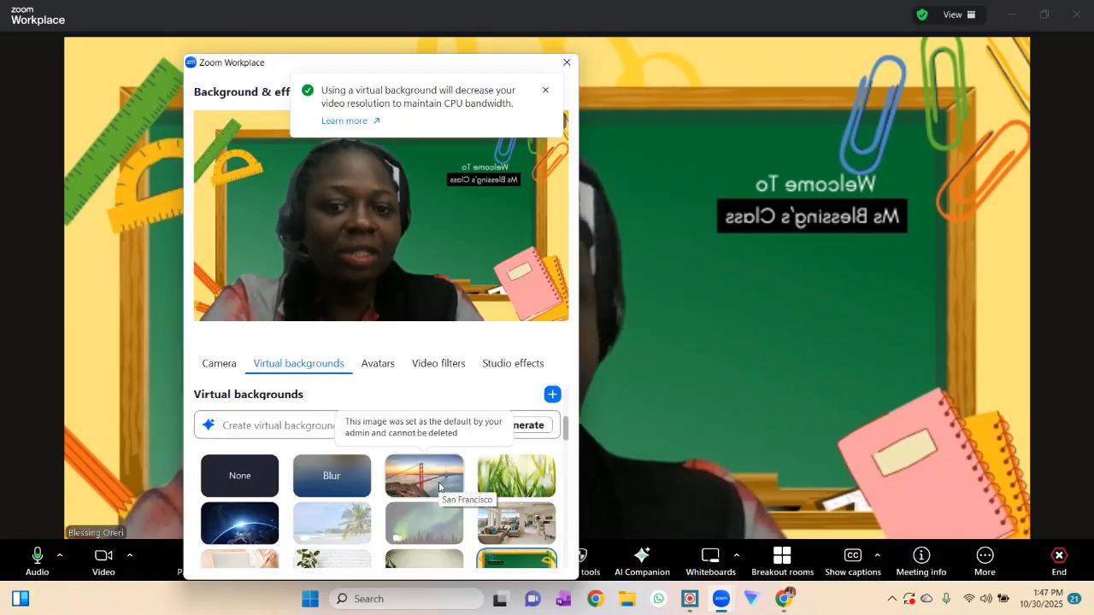
# - Reopen the background and effects settings and switch the virtual background to the "Zoom backgr" image
pyautogui.scroll(-5, 439, 486)
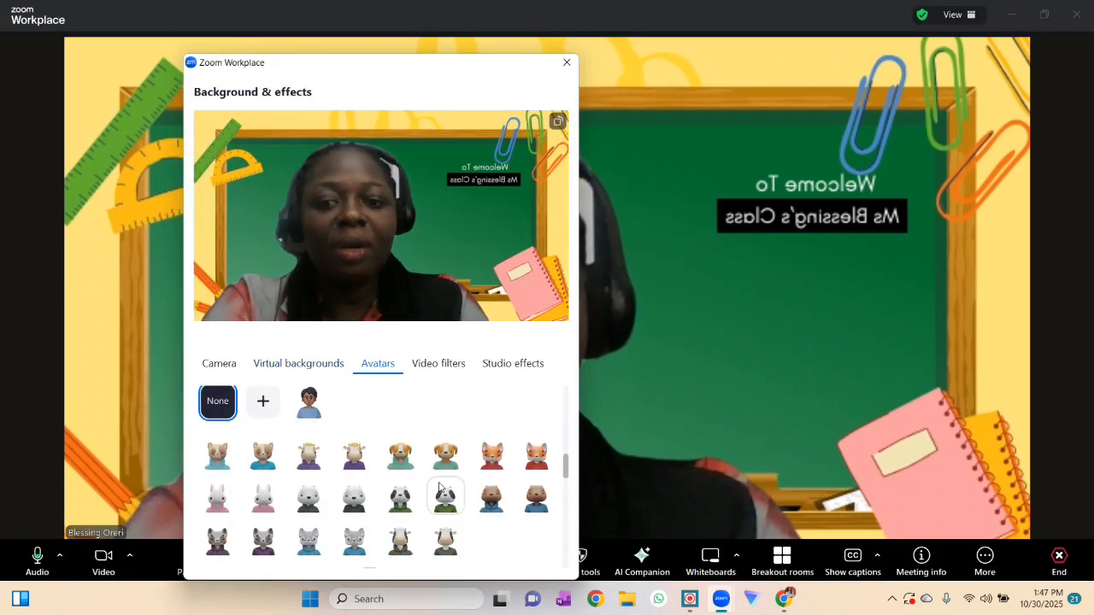
pyautogui.scroll(3, 440, 486)
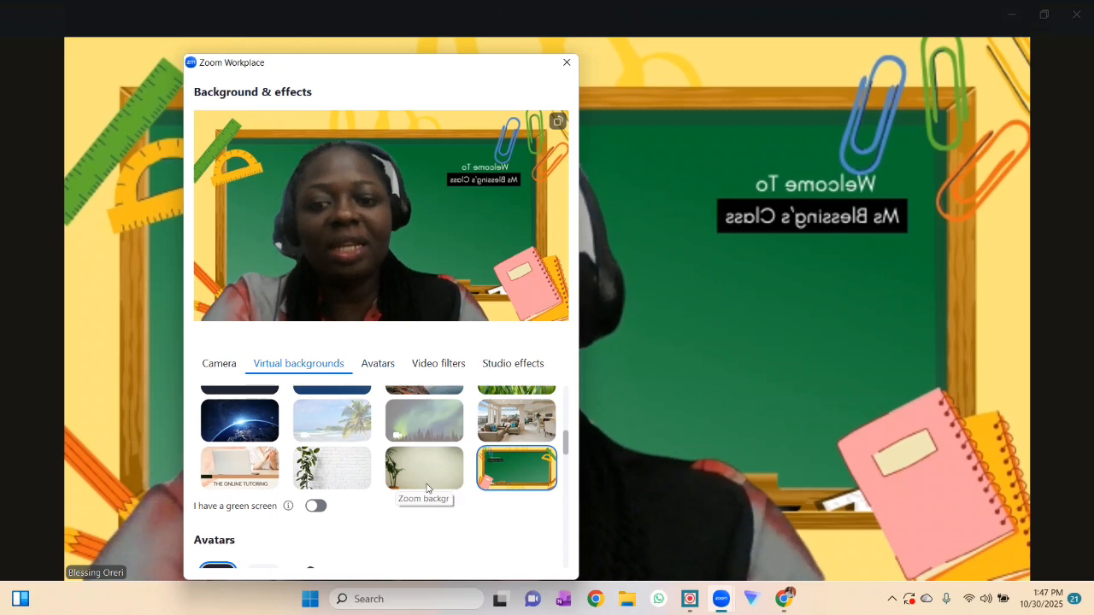
pyautogui.click(425, 483)
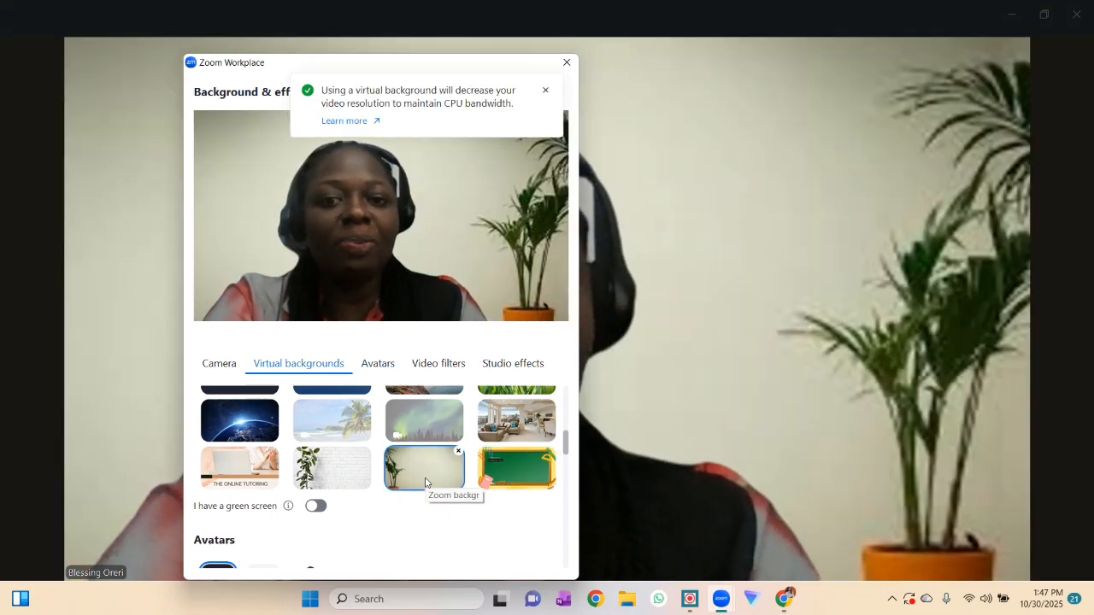
# - Try the white brick wall "zoom backg" background and the "The Online Tutoring Blueprint Cover" background, ending on the brick wall
pyautogui.click(340, 478)
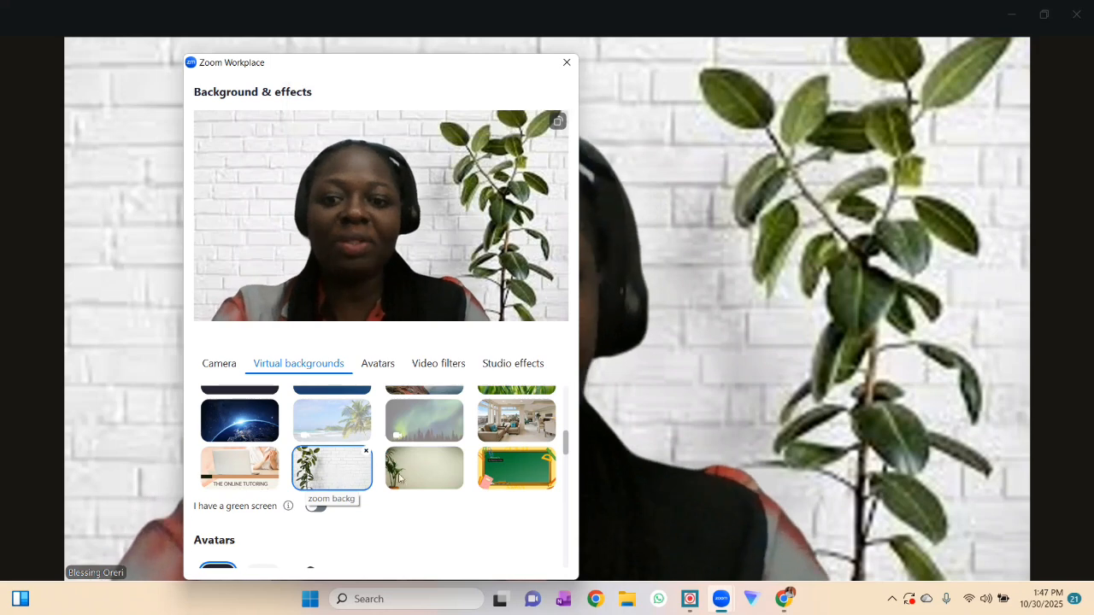
pyautogui.click(273, 469)
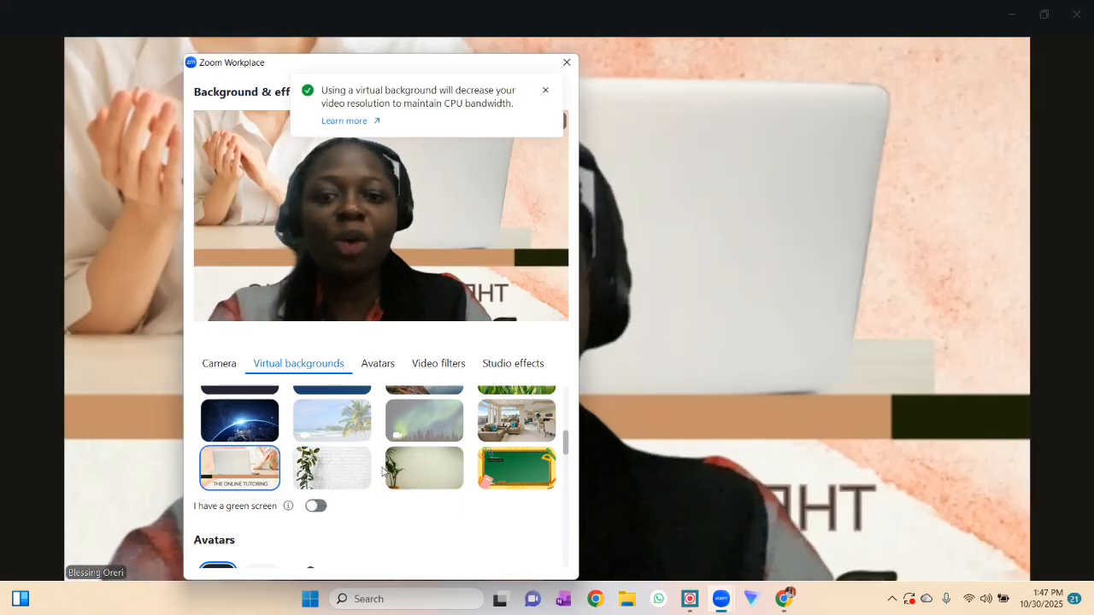
pyautogui.click(356, 474)
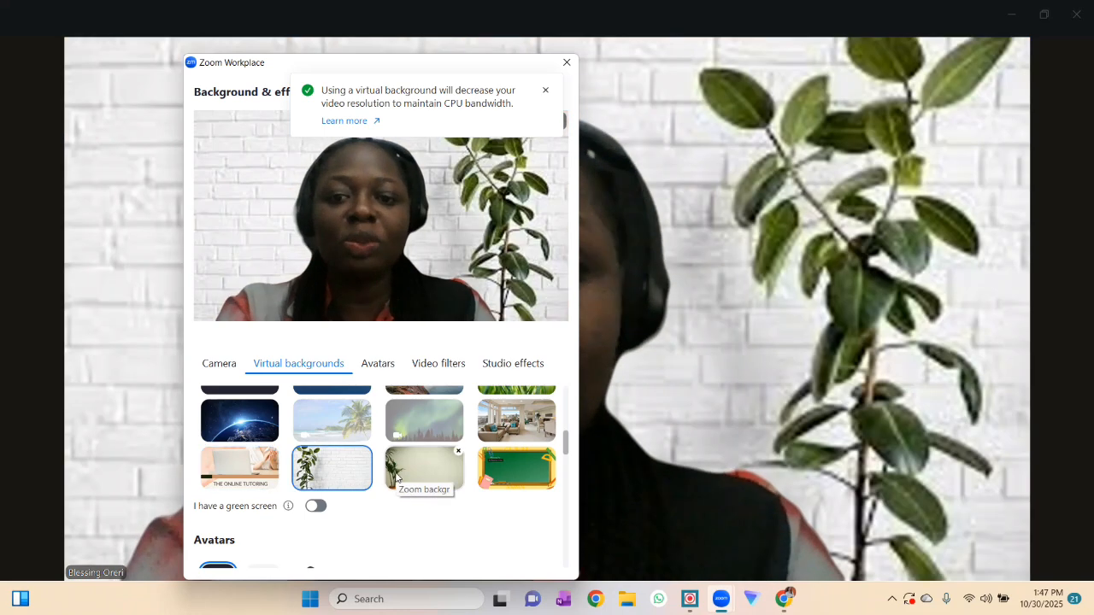
# - Switch the virtual background to the plain wall "Zoom backgr" image, dismiss the video resolution notice, and close the background settings
pyautogui.click(397, 472)
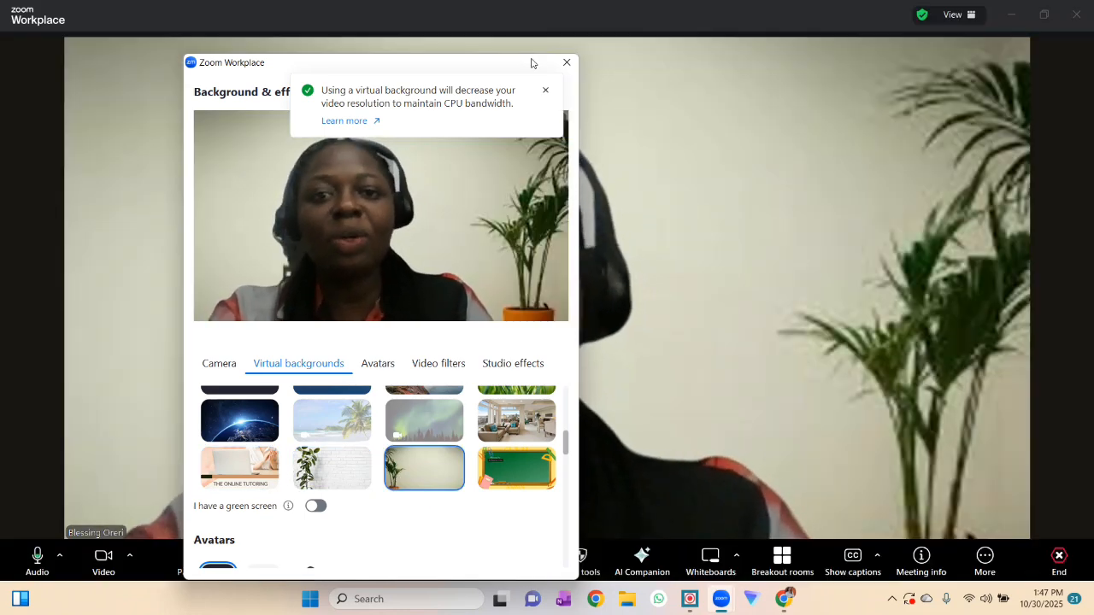
pyautogui.click(546, 90)
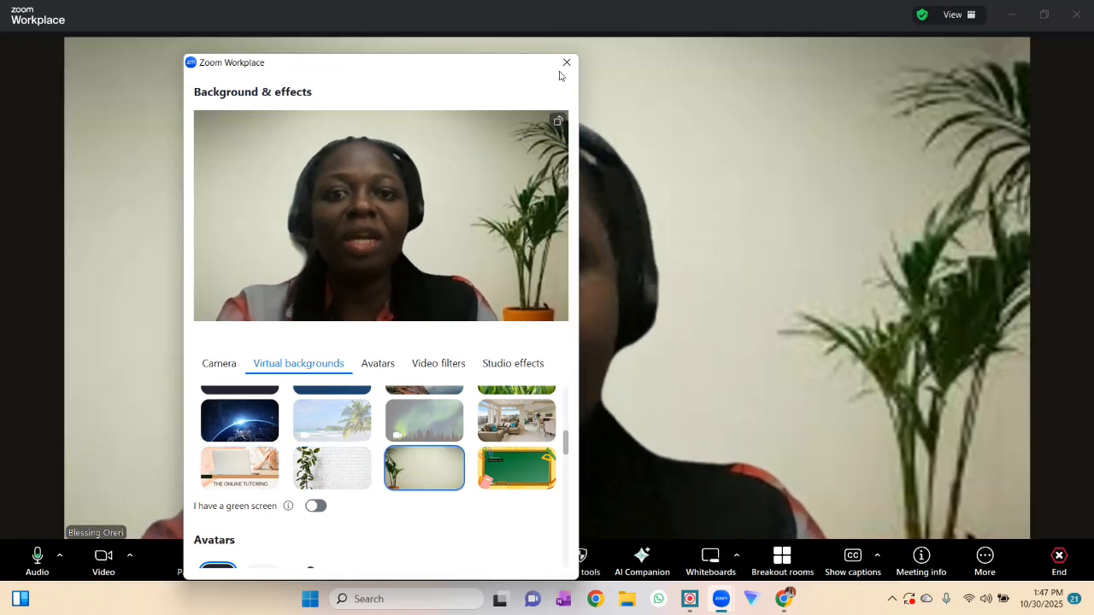
pyautogui.click(567, 62)
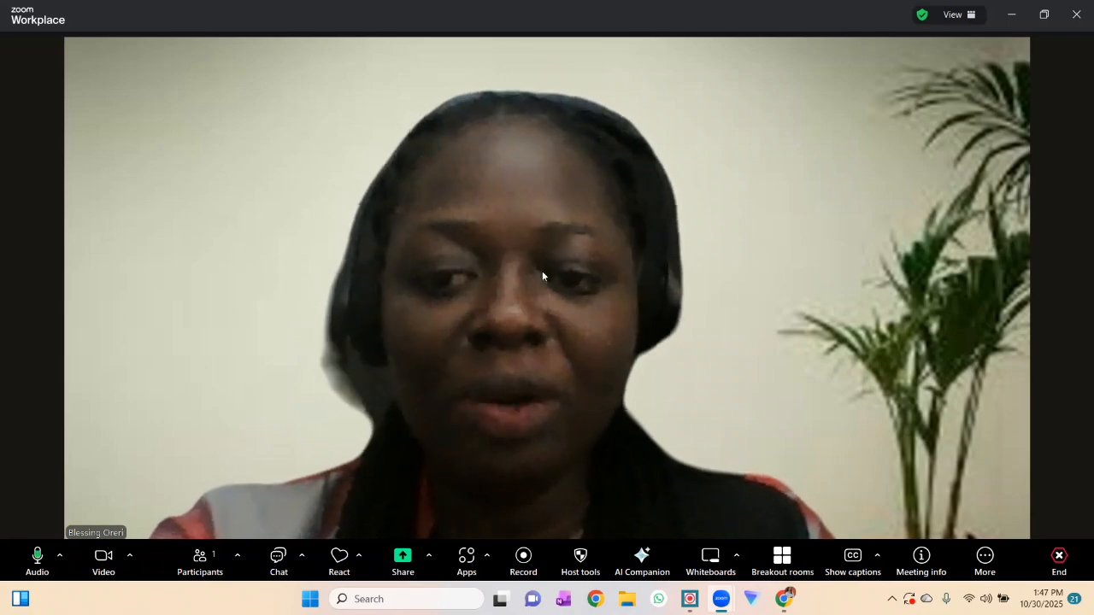